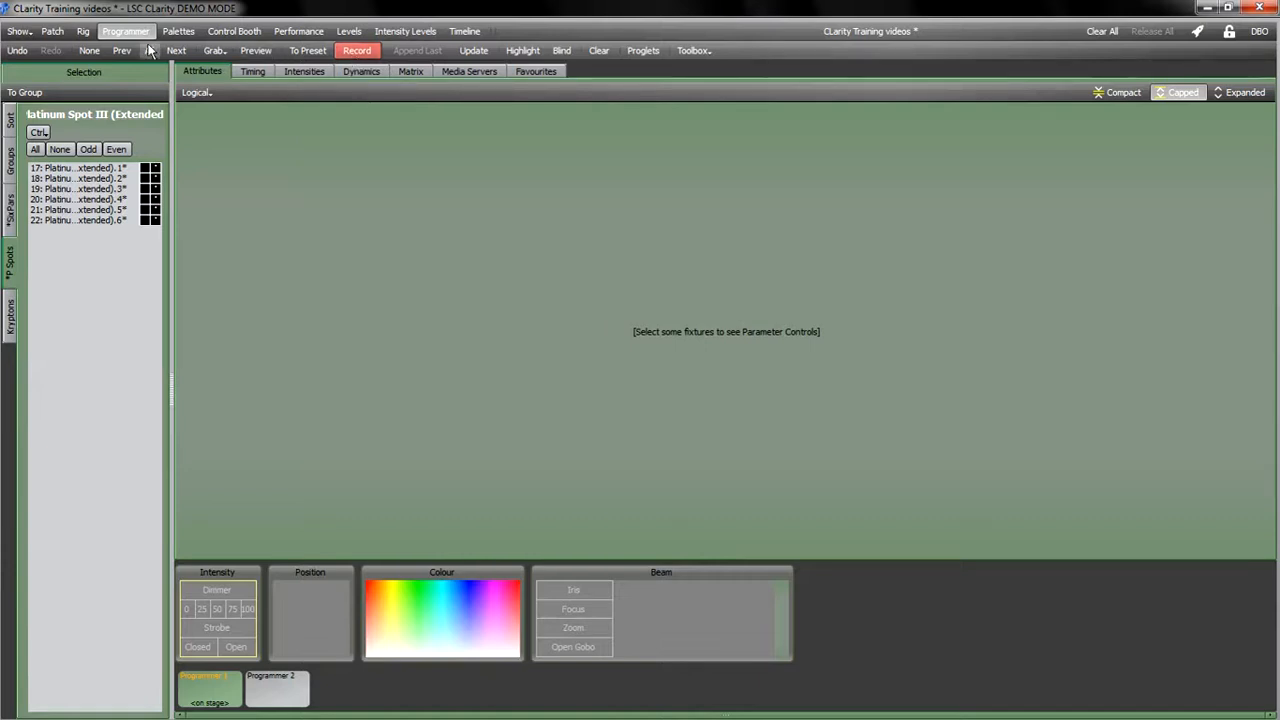
# Step: Select all six Platinum Spot III fixtures in the programmer
pyautogui.click(187, 32)
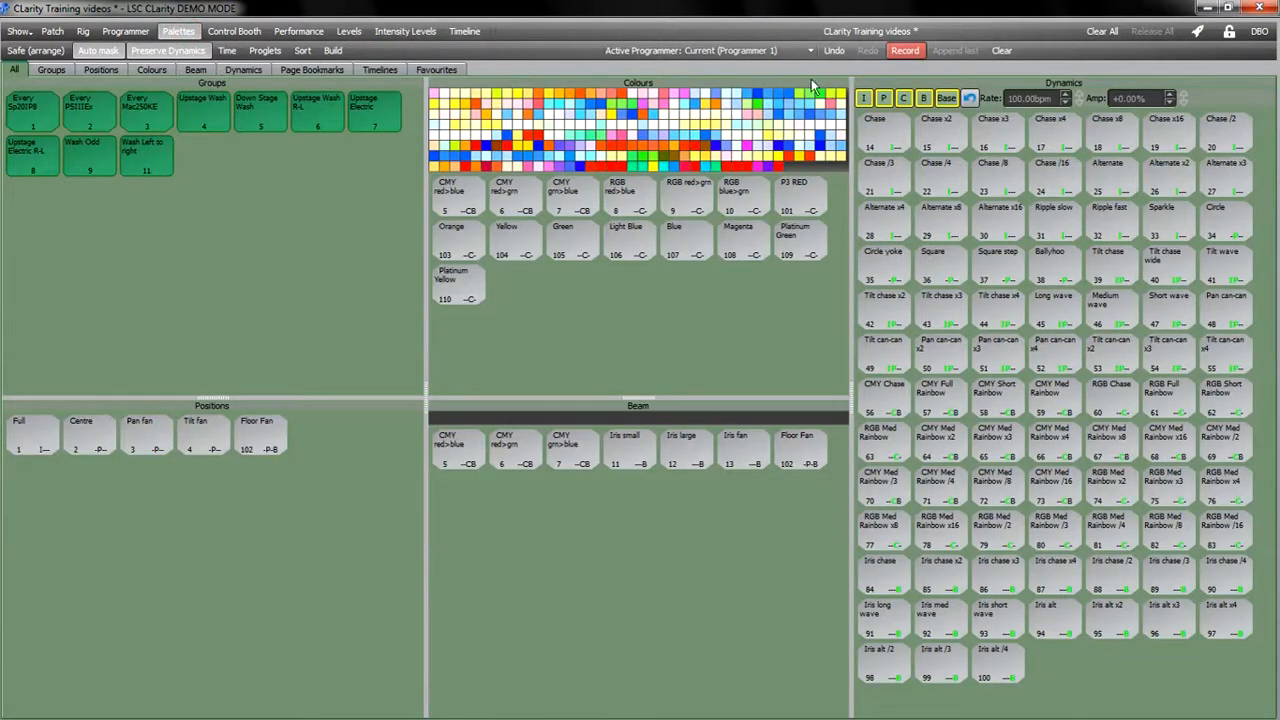
pyautogui.click(125, 31)
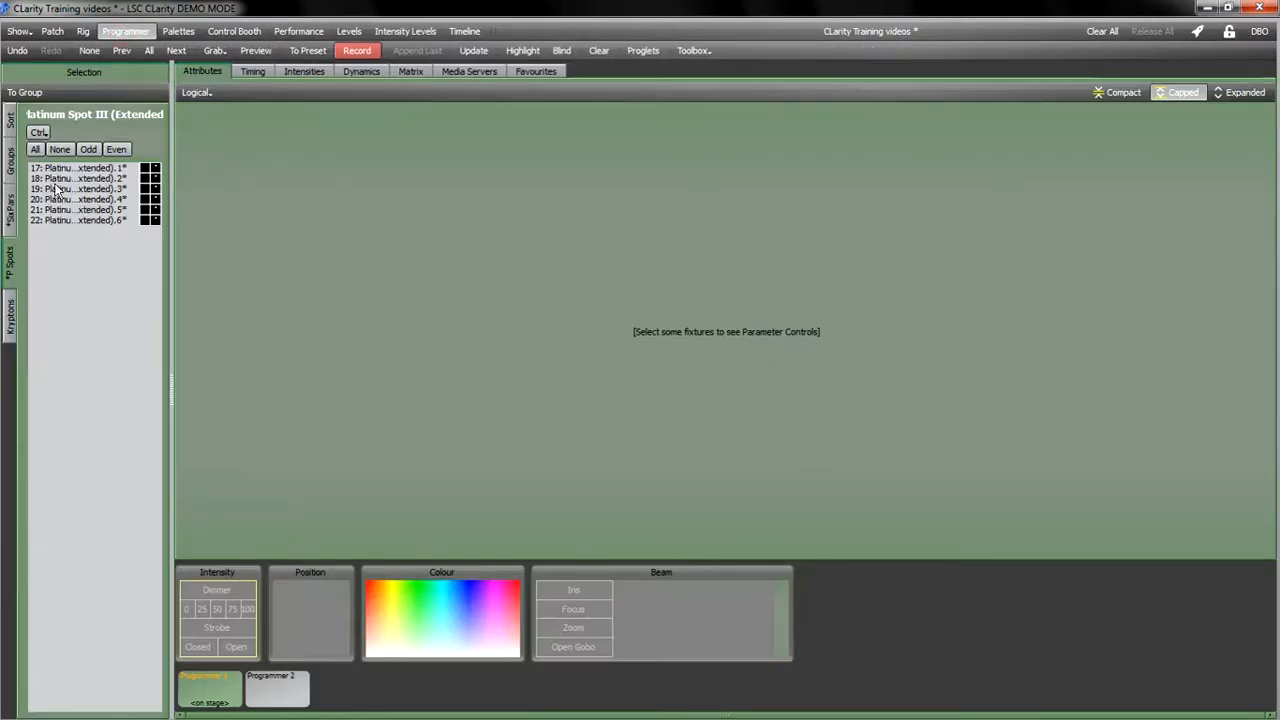
pyautogui.click(34, 149)
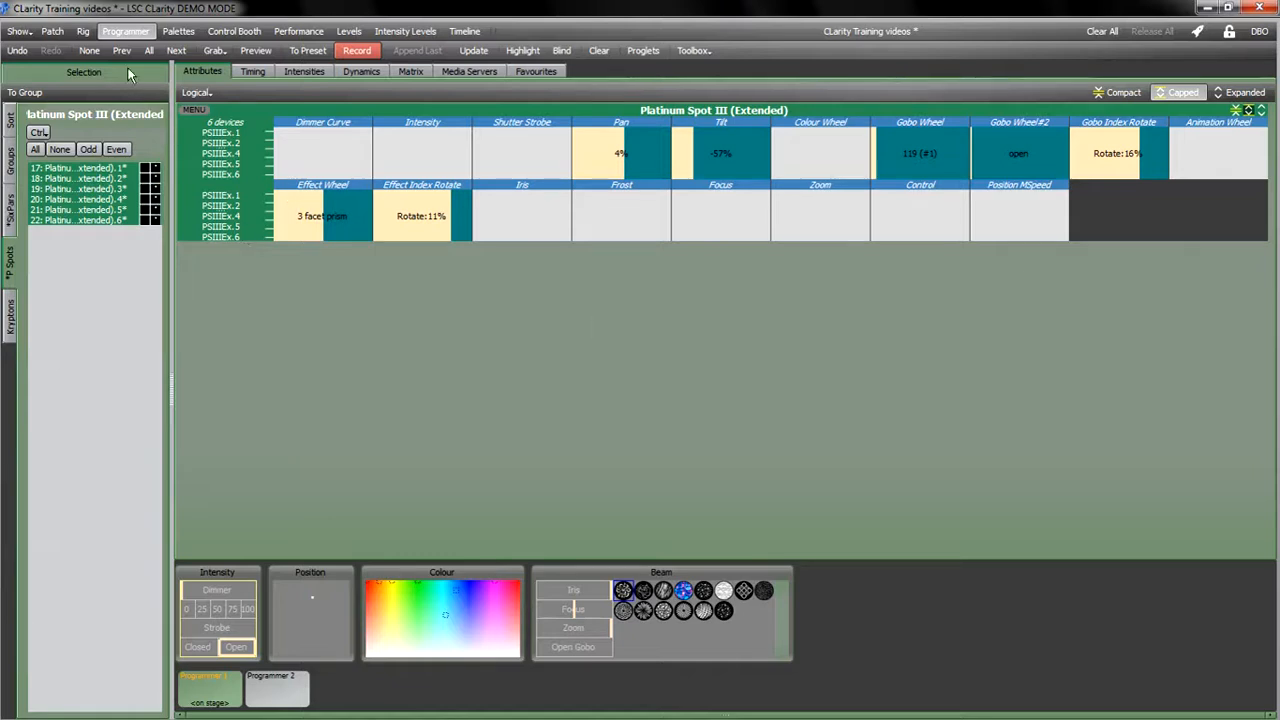
pyautogui.click(83, 31)
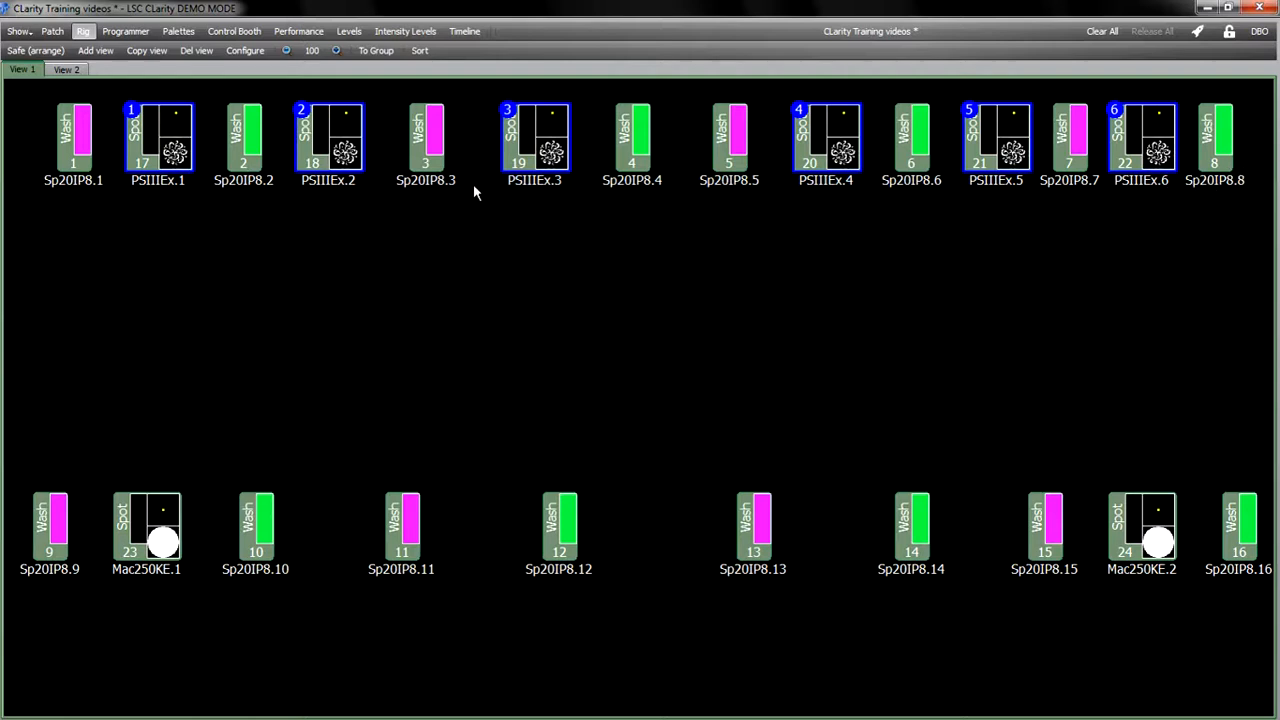
pyautogui.click(130, 33)
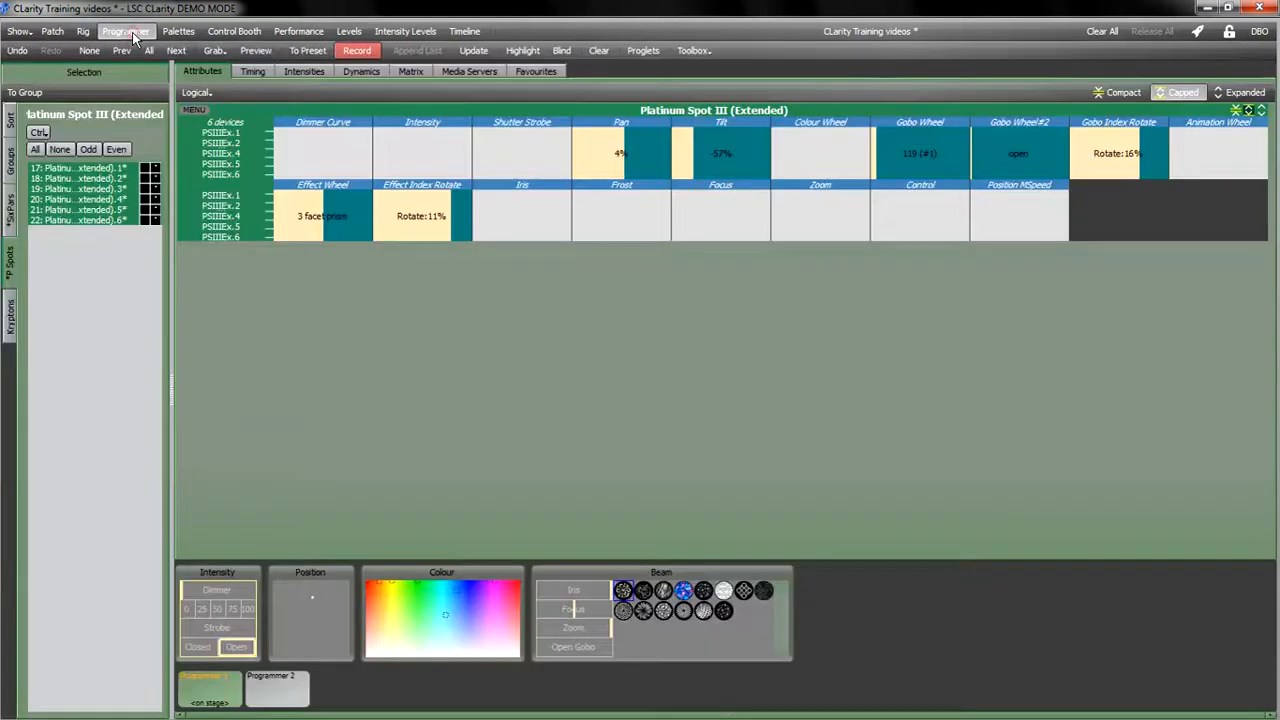
# Step: Open the Record dialog for a new cuelist and name it Test Cue
pyautogui.click(362, 54)
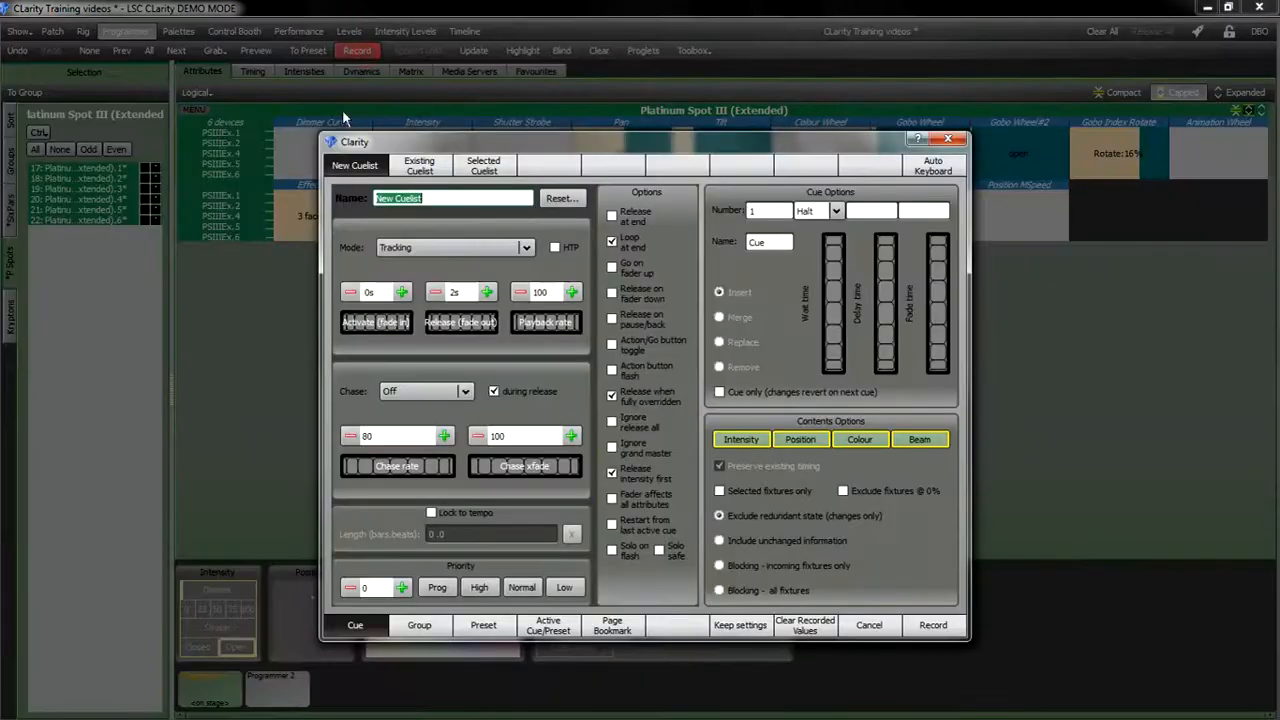
pyautogui.click(426, 170)
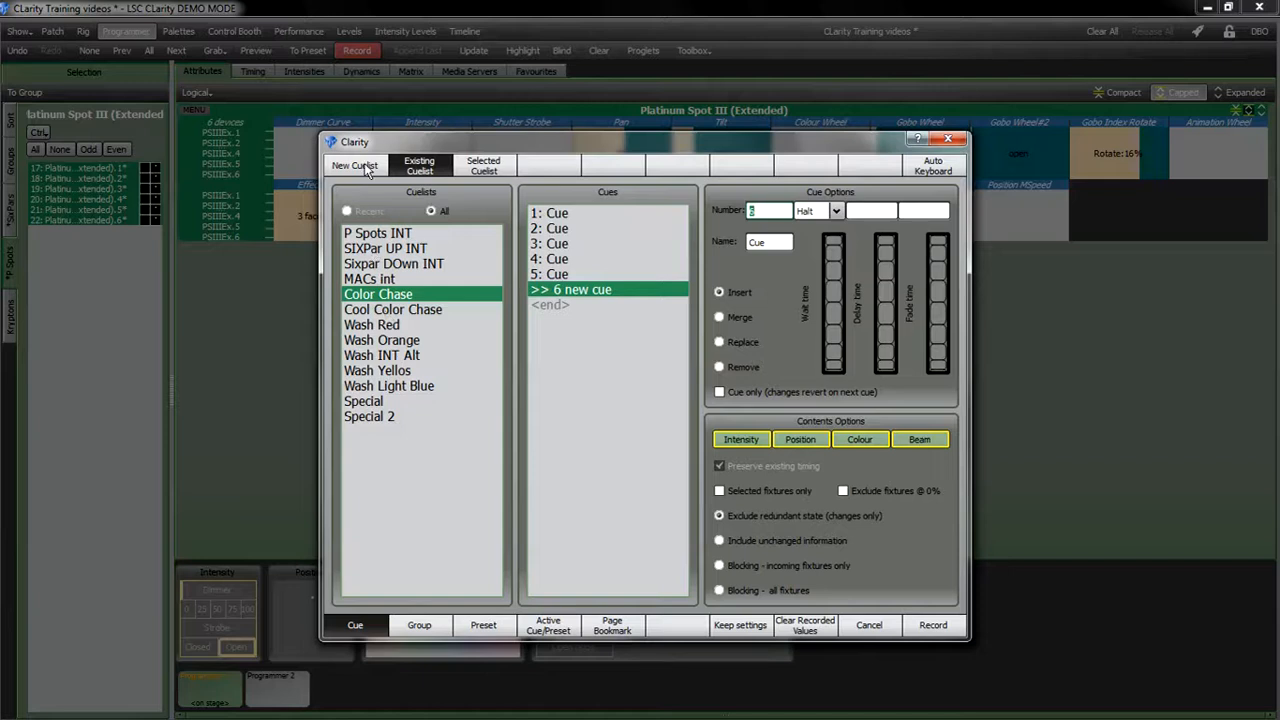
pyautogui.click(372, 168)
pyautogui.click(437, 198)
pyautogui.moveTo(437, 198); pyautogui.dragTo(321, 190)
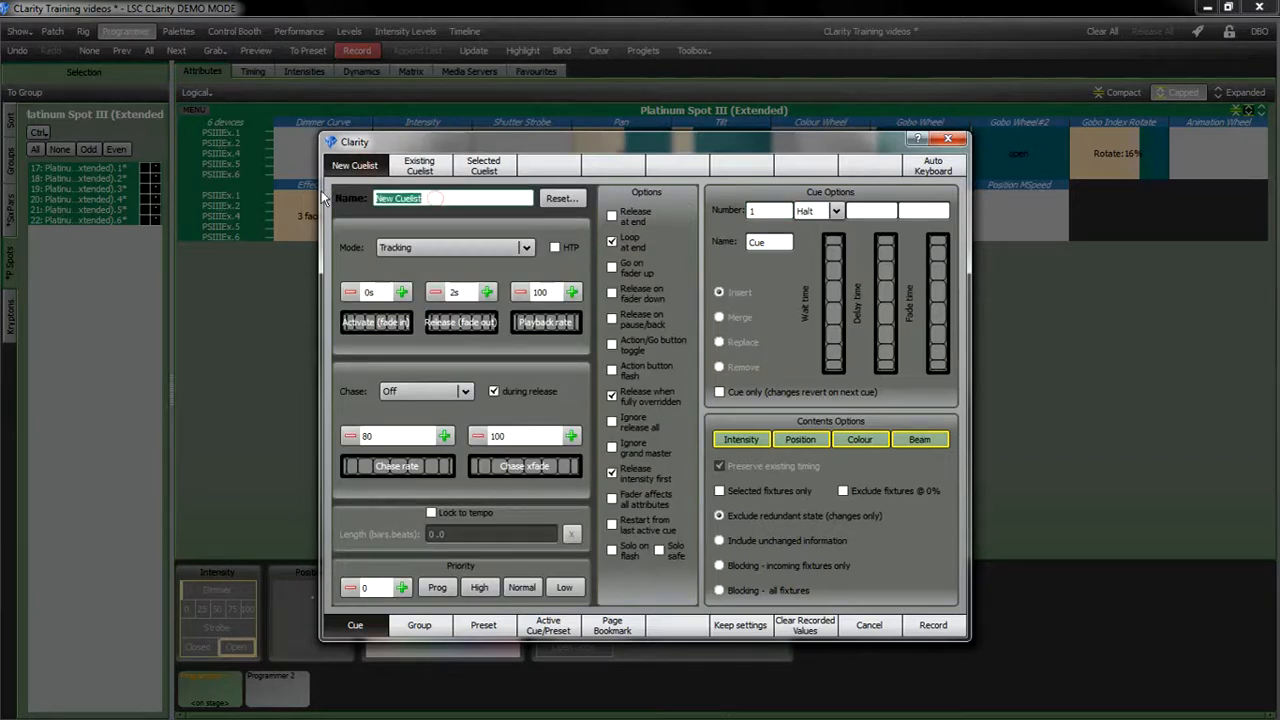
pyautogui.write('Test Cue')
pyautogui.click(570, 199)
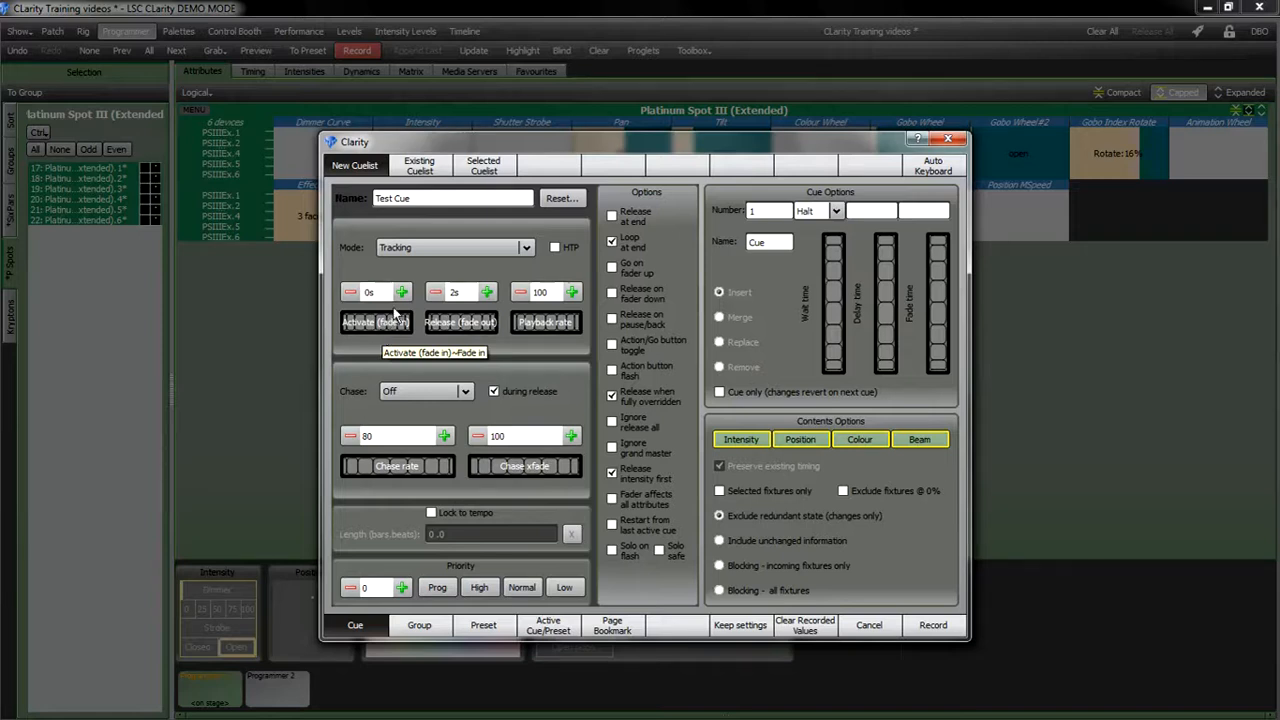
# Step: Set the release (fade out) time to 0s and restrict the recorded contents to Colour only
pyautogui.click(435, 292)
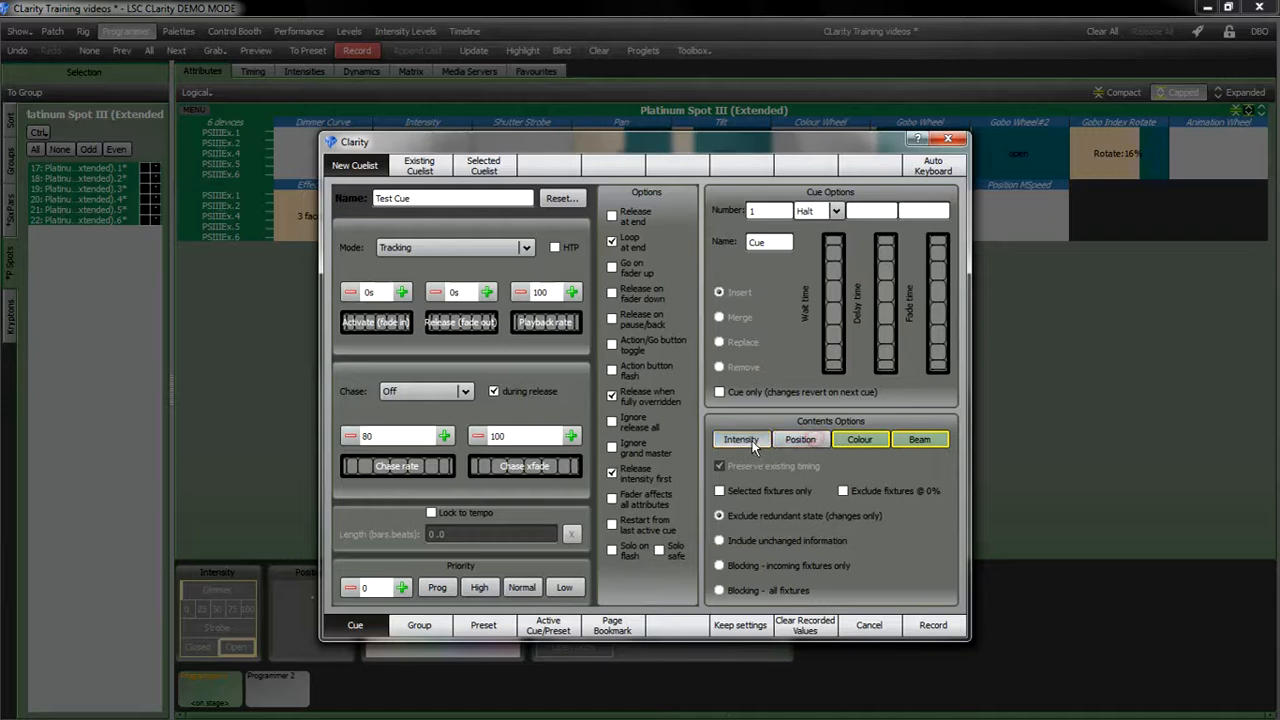
pyautogui.click(741, 439)
pyautogui.click(800, 439)
pyautogui.click(898, 441)
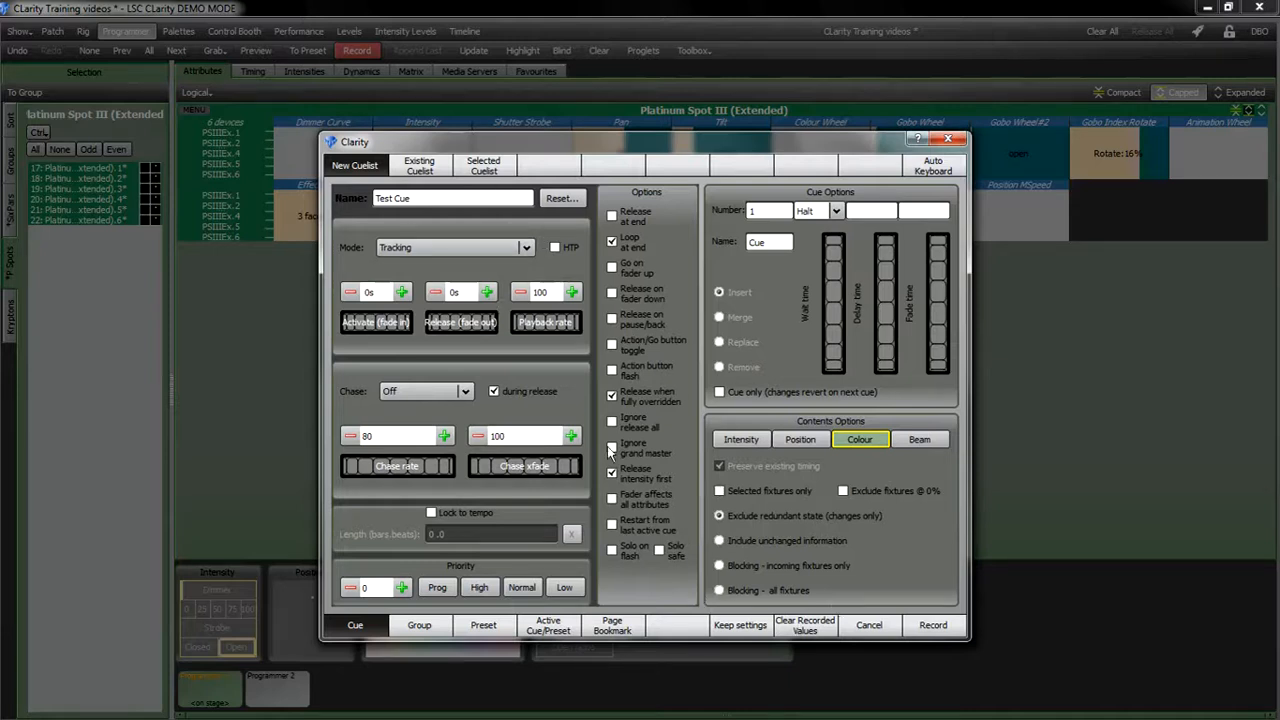
# Step: Enable Keep settings and set the cuelist mode to Cue Only
pyautogui.click(741, 627)
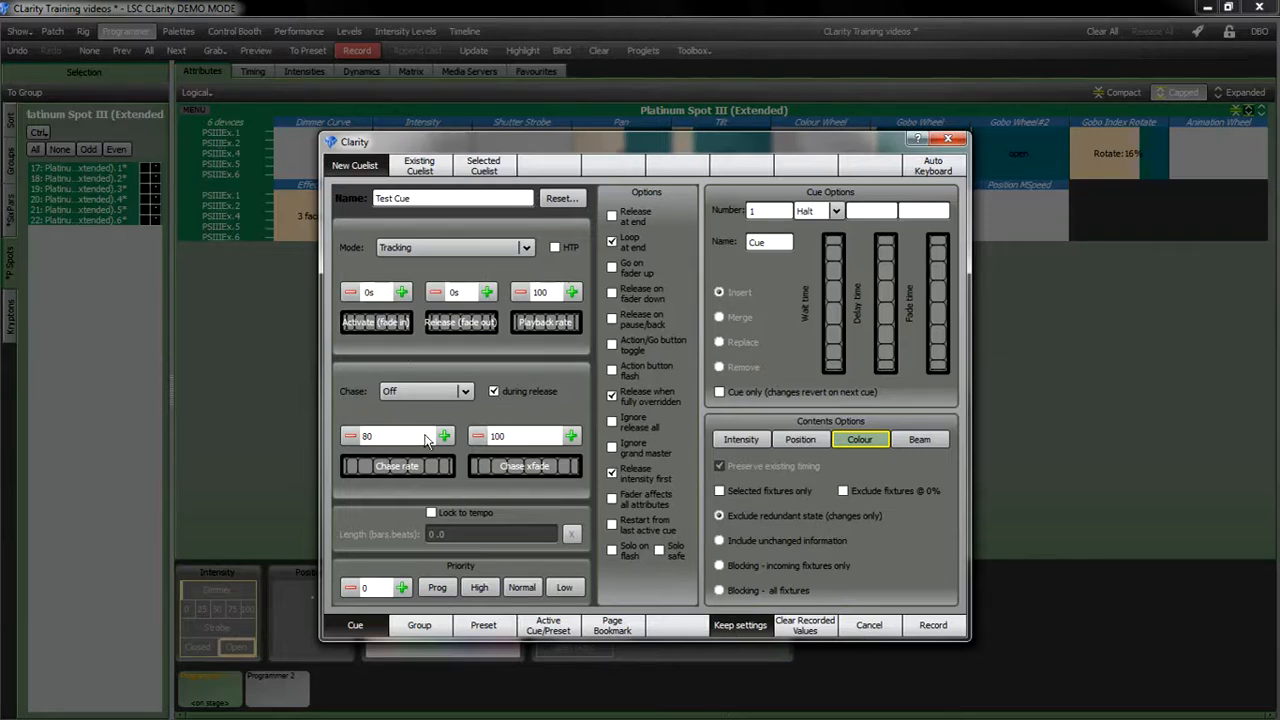
pyautogui.click(726, 629)
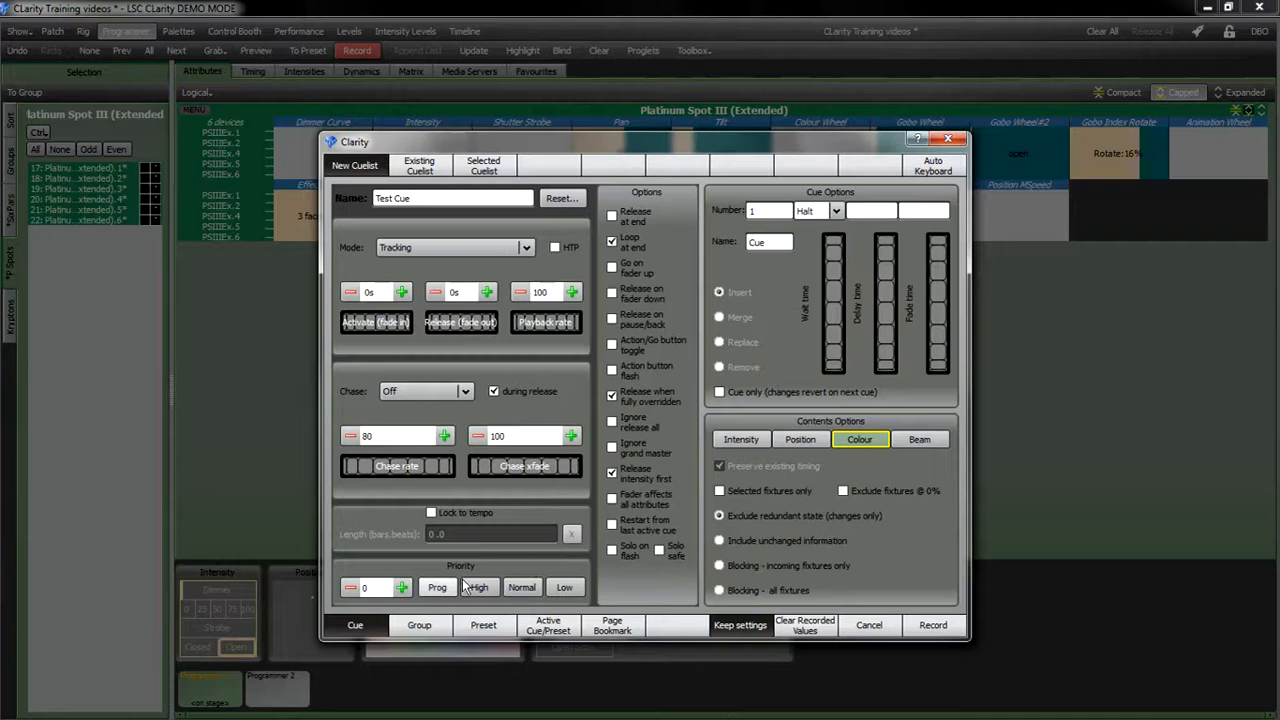
pyautogui.click(463, 248)
pyautogui.click(430, 263)
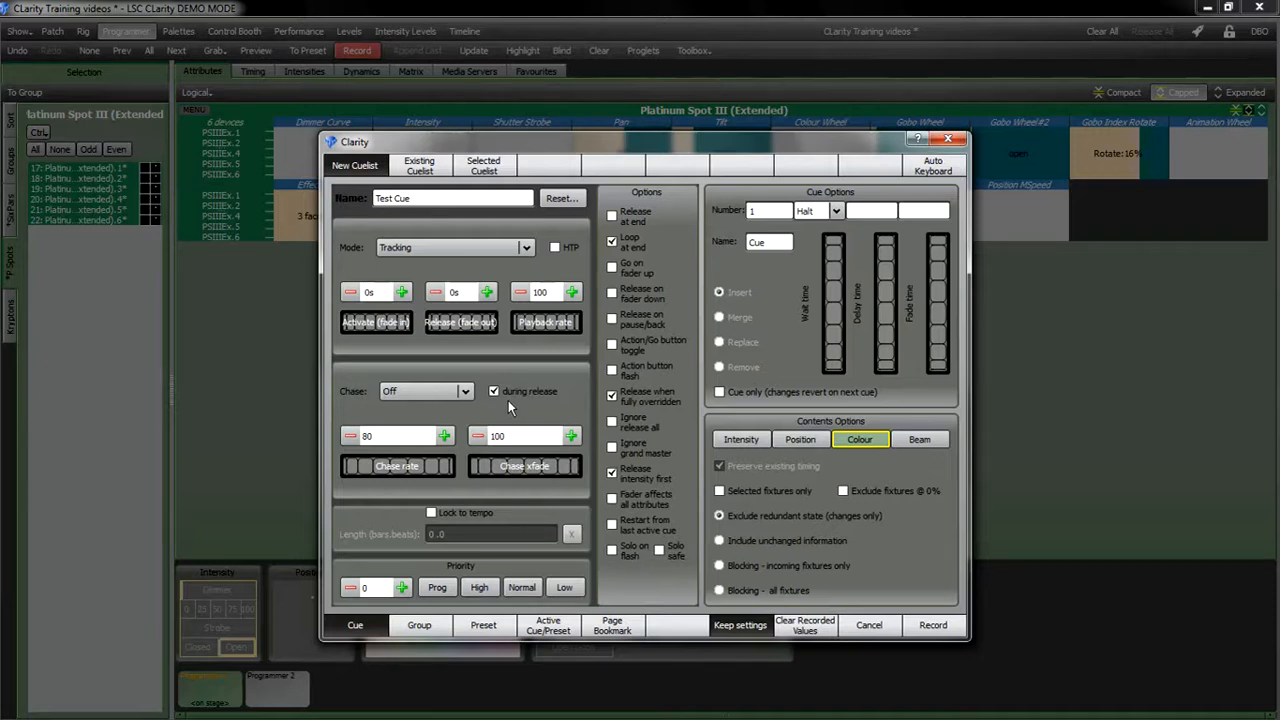
pyautogui.click(435, 249)
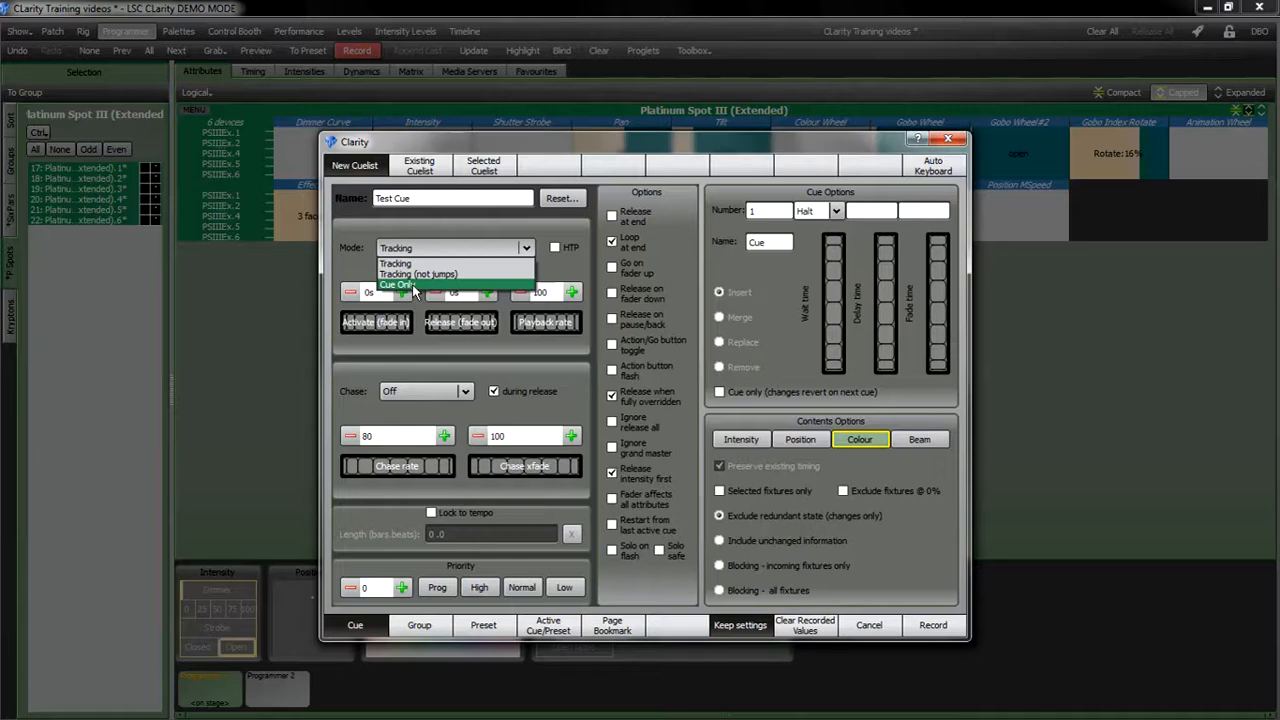
pyautogui.click(412, 284)
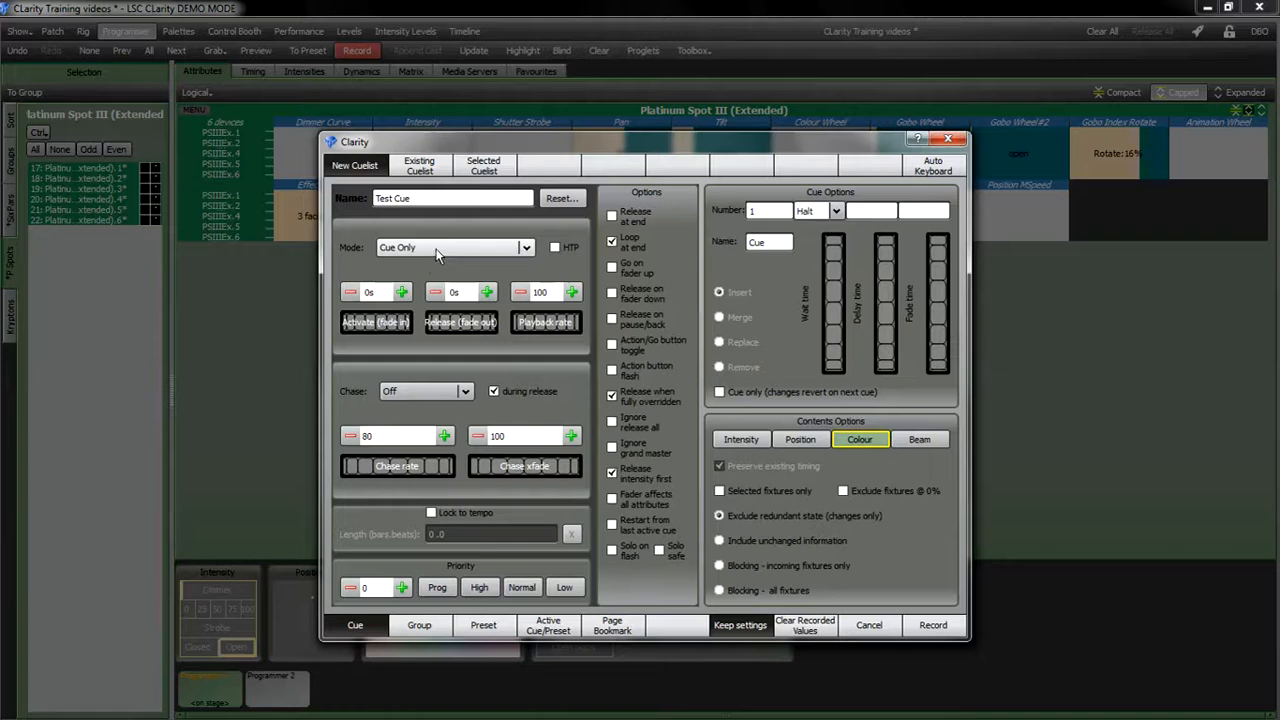
pyautogui.click(555, 248)
pyautogui.click(555, 248)
pyautogui.click(426, 391)
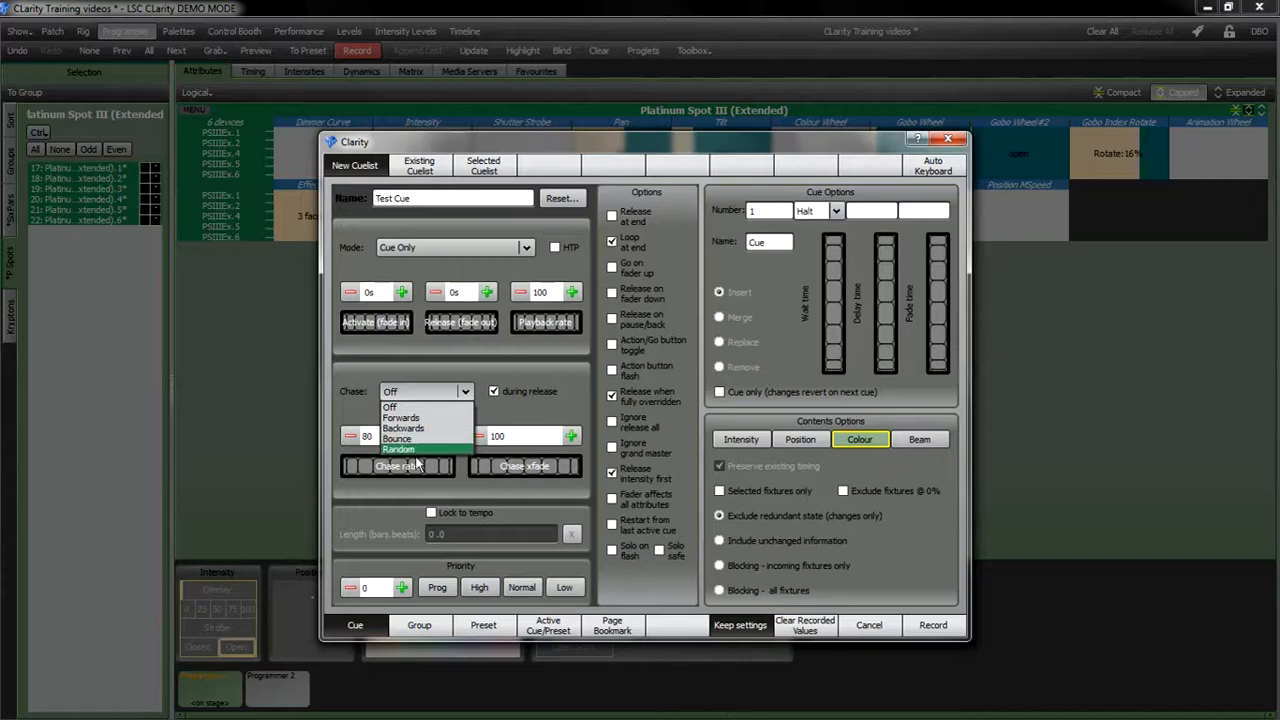
pyautogui.click(489, 412)
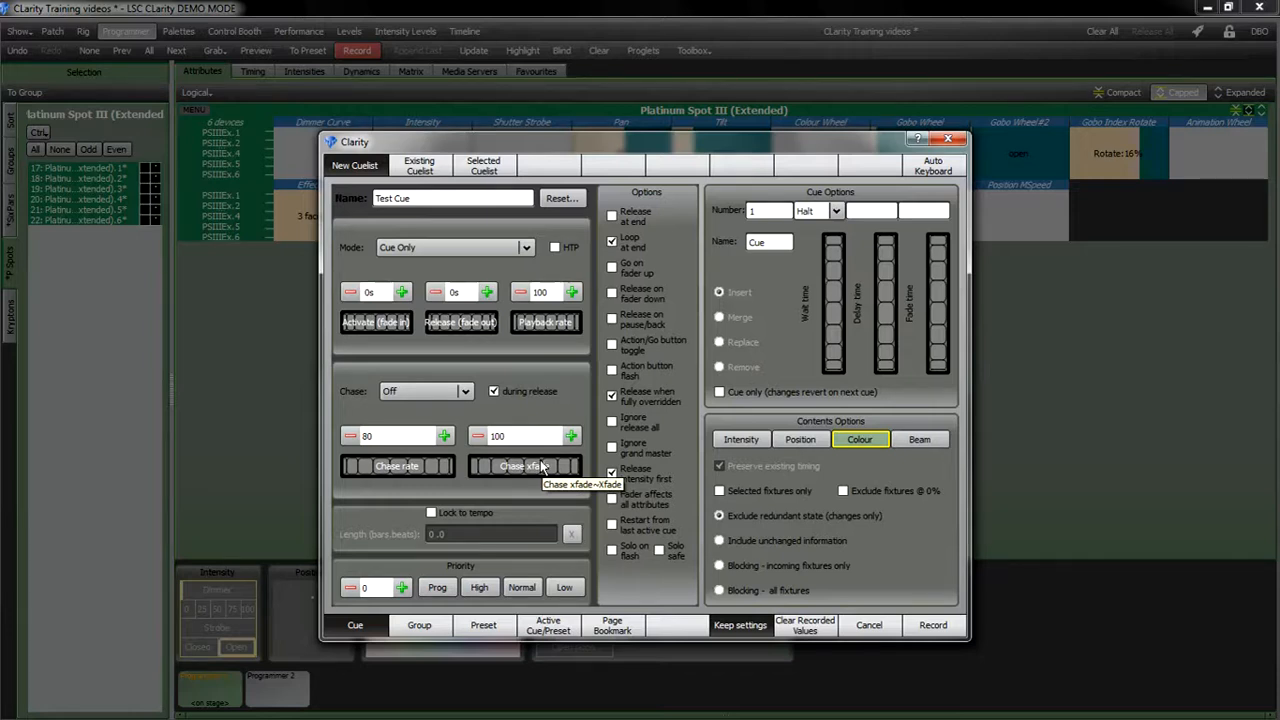
pyautogui.click(431, 512)
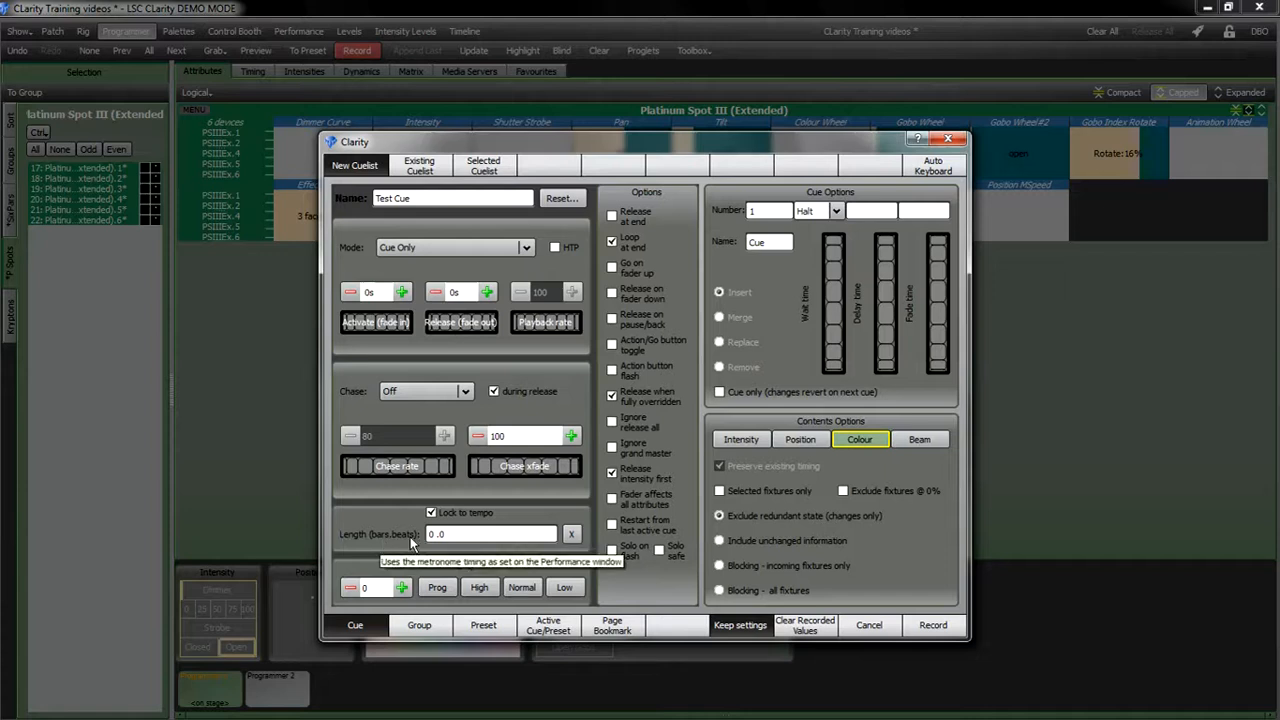
pyautogui.click(431, 512)
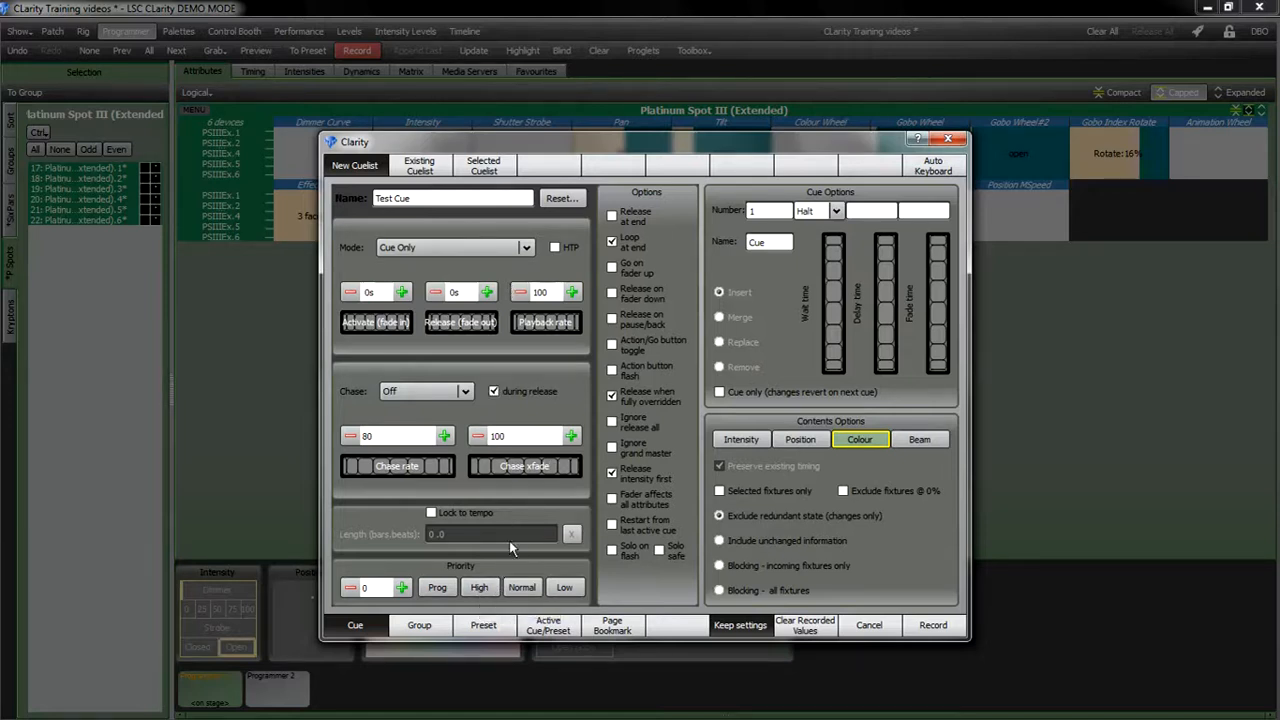
# Step: Re-enable Intensity, Position and Beam in the recorded contents and set the priority to 50
pyautogui.click(800, 439)
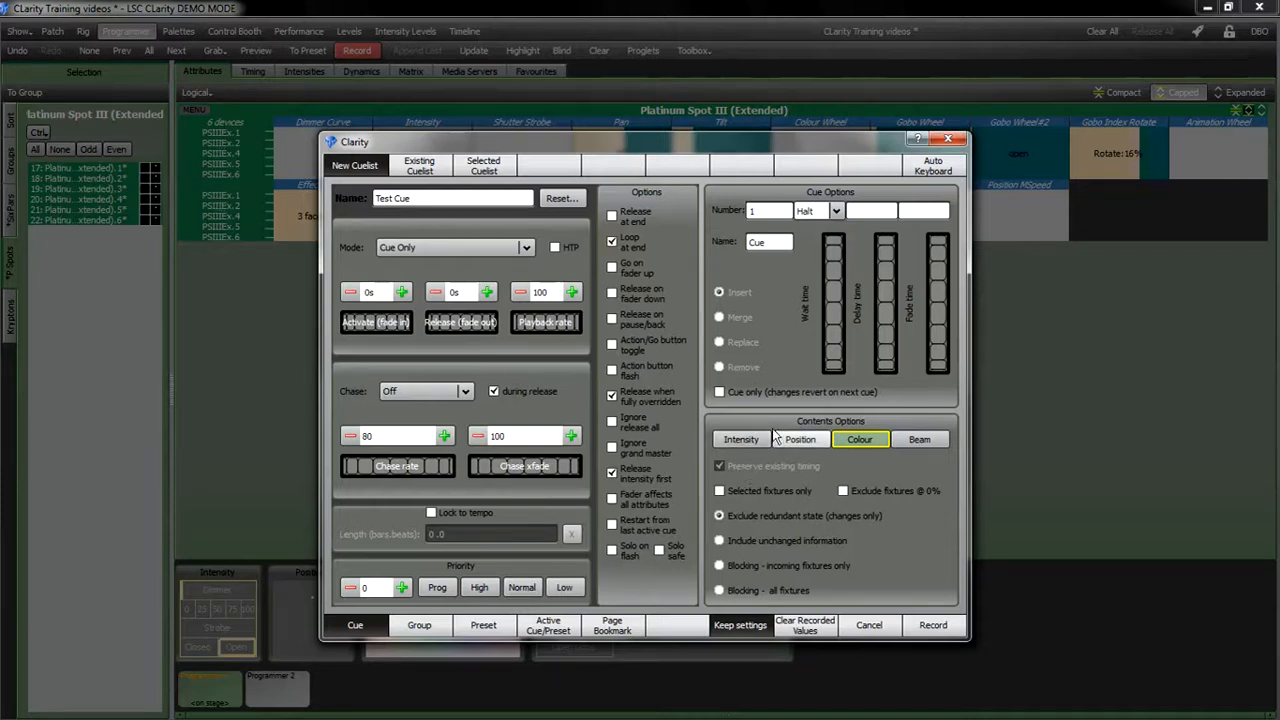
pyautogui.click(743, 439)
pyautogui.click(926, 444)
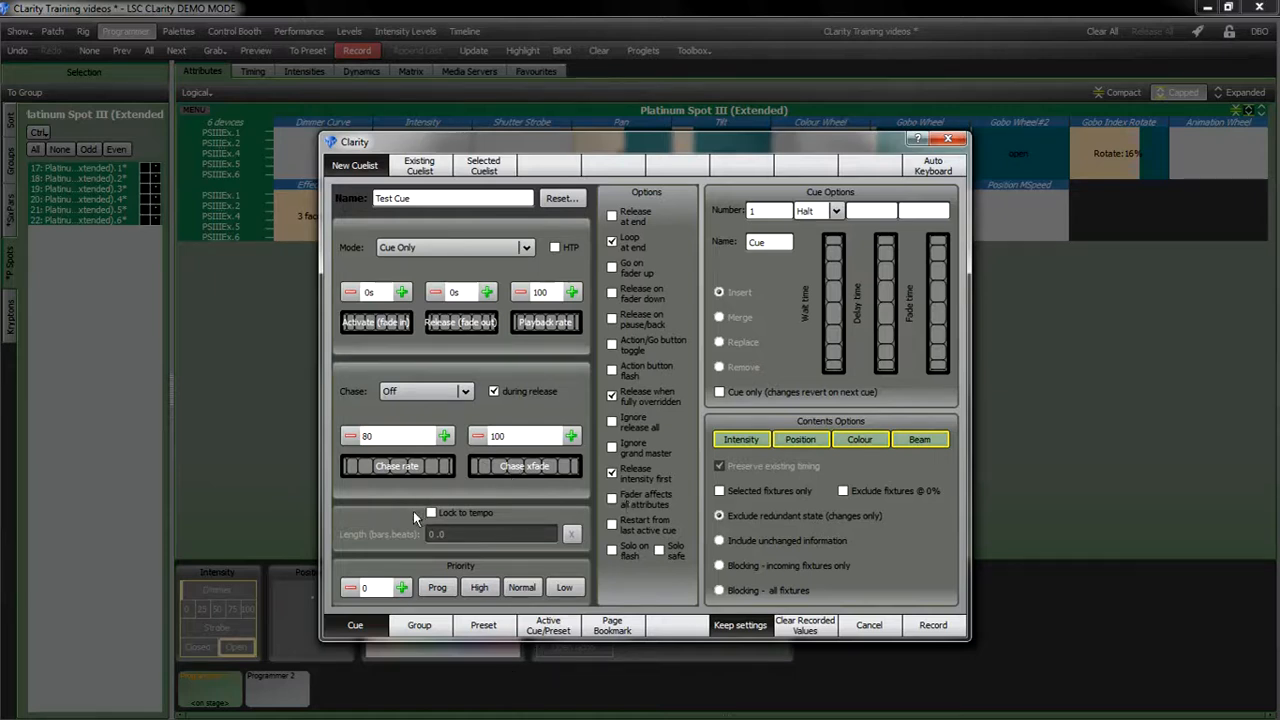
pyautogui.click(507, 594)
pyautogui.click(613, 291)
pyautogui.click(612, 472)
pyautogui.click(630, 498)
# Step: Set the cuelist mode back to Tracking
pyautogui.click(487, 246)
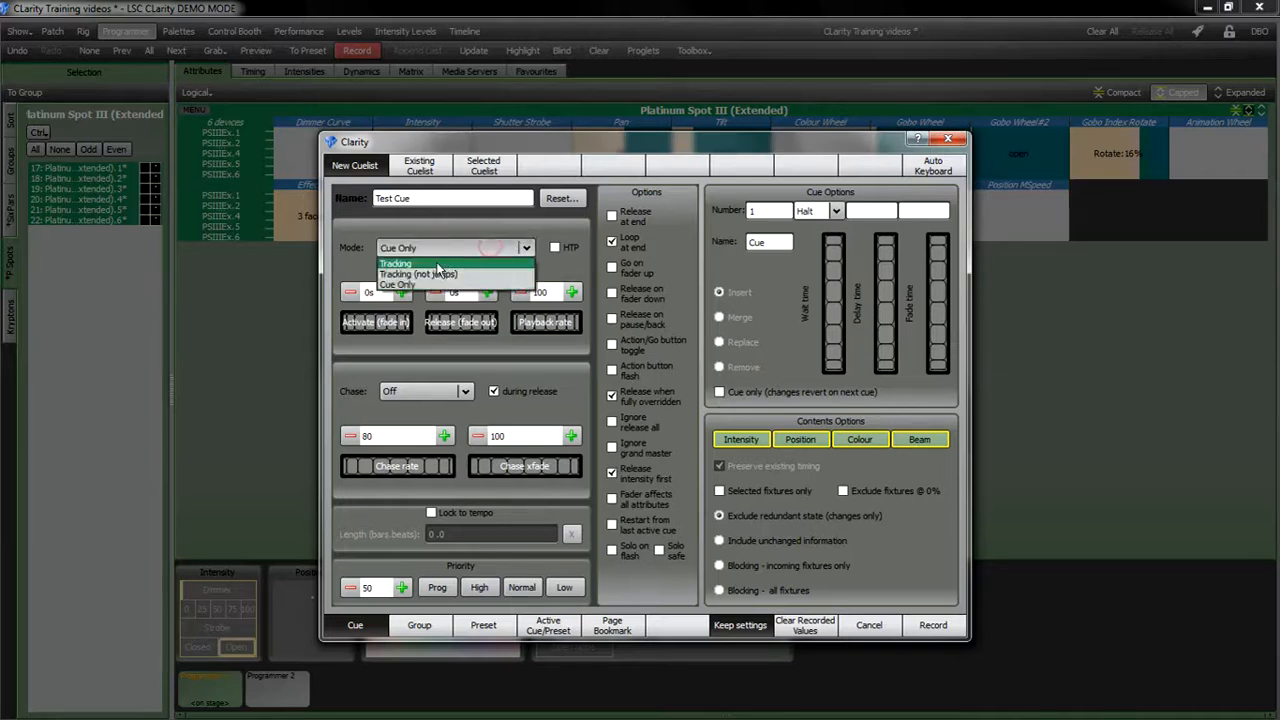
pyautogui.click(436, 262)
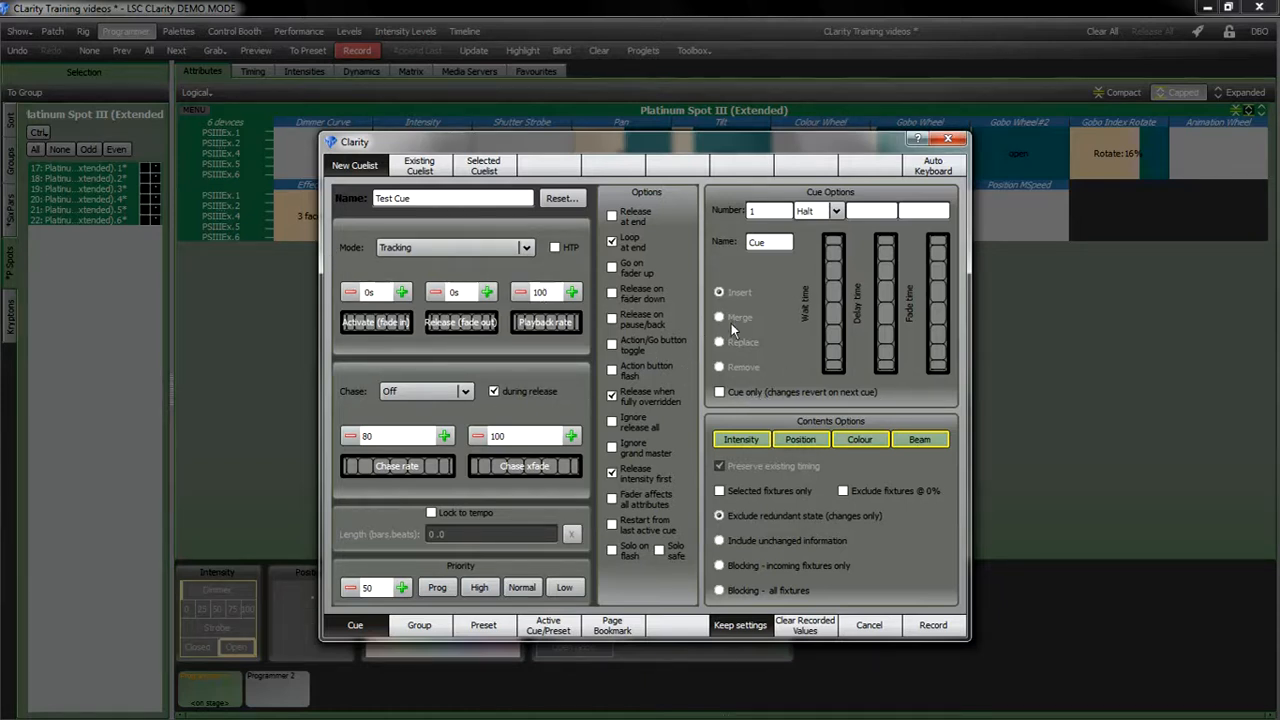
# Step: Set the cue's delay and fade times to 0
pyautogui.click(891, 211)
pyautogui.click(937, 211)
pyautogui.click(884, 210)
pyautogui.write('0')
pyautogui.click(919, 211)
pyautogui.write('0')
pyautogui.click(897, 445)
pyautogui.click(810, 440)
pyautogui.click(745, 440)
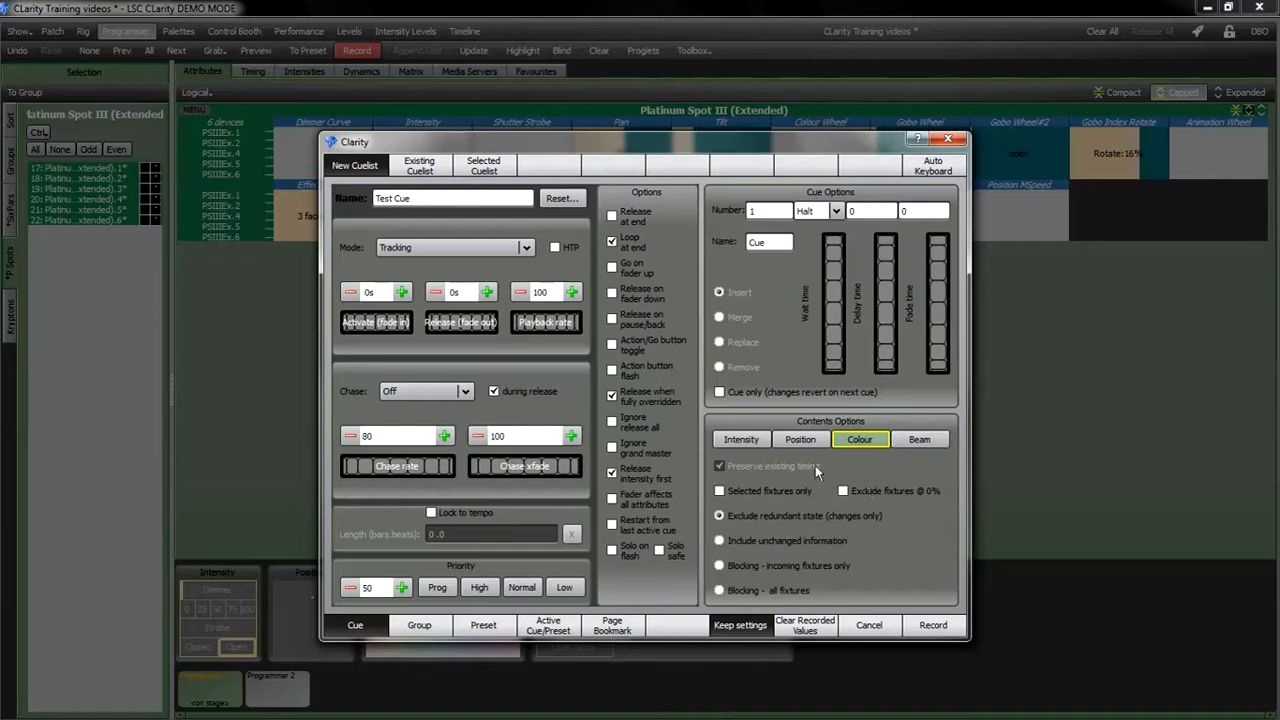
pyautogui.click(744, 441)
pyautogui.click(796, 441)
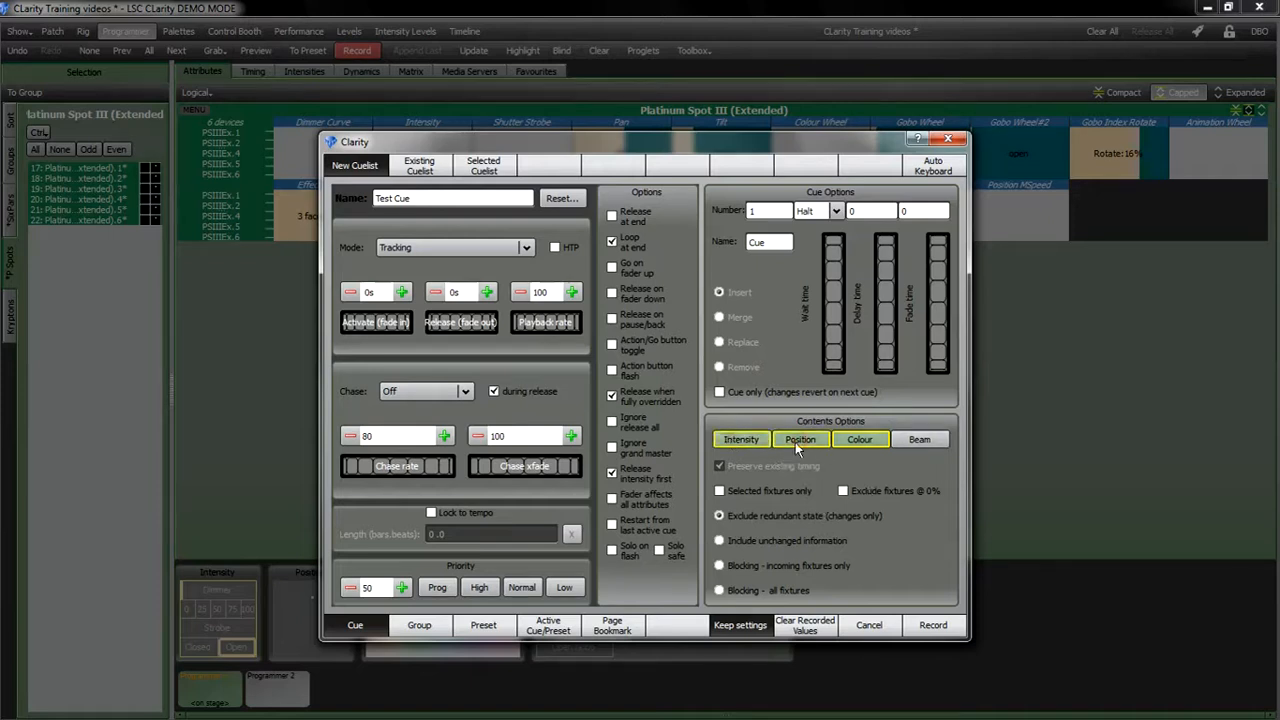
pyautogui.click(918, 441)
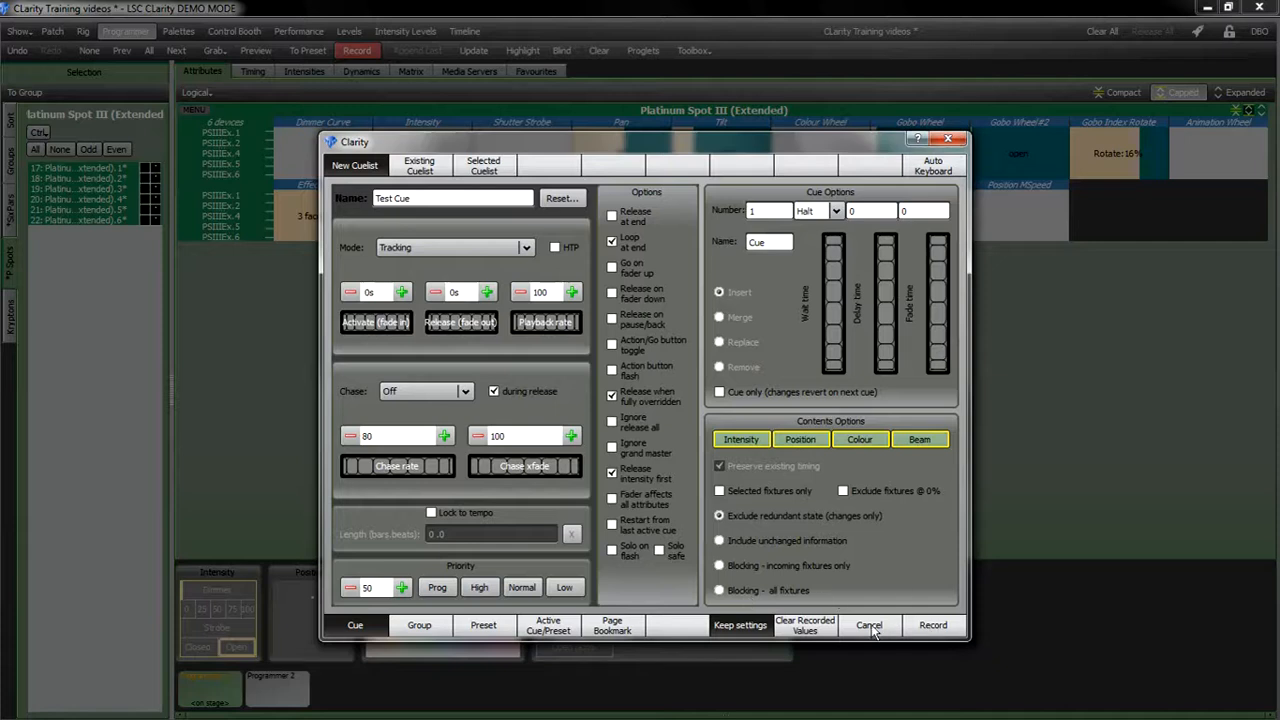
# Step: Review the other record types, then record the cue into the new Test Cue cuelist
pyautogui.click(420, 627)
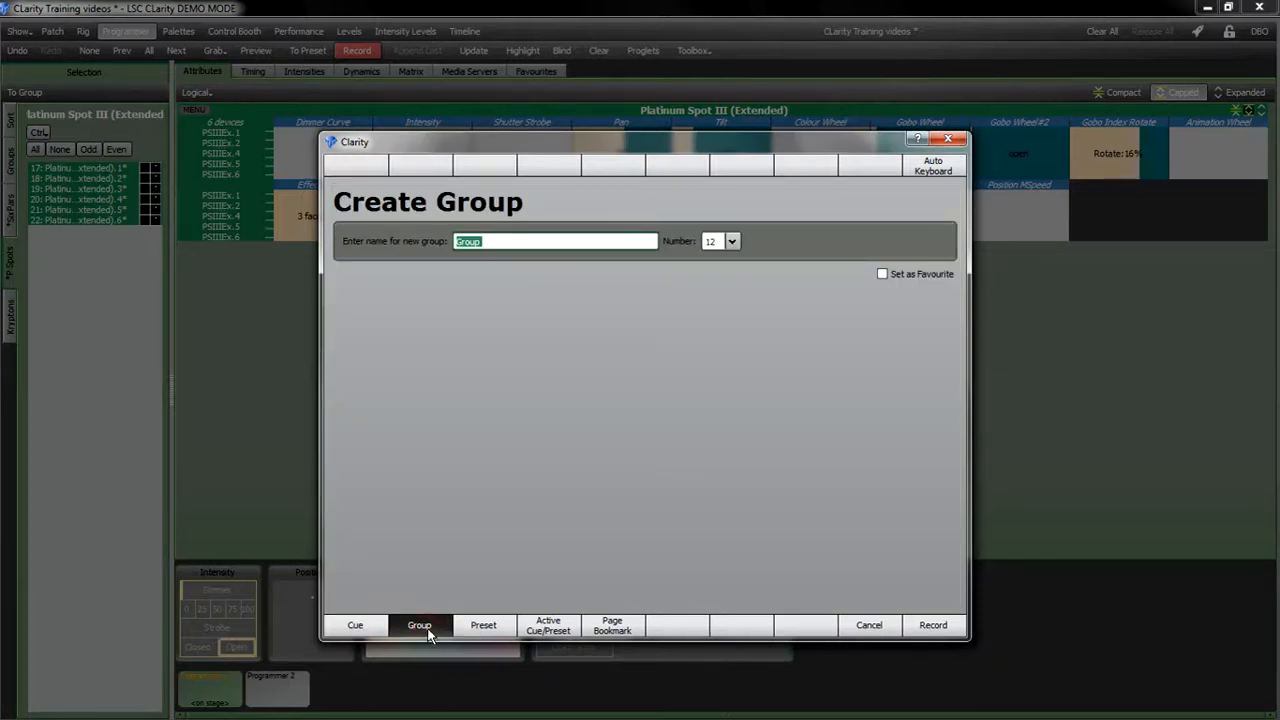
pyautogui.click(360, 627)
pyautogui.click(500, 625)
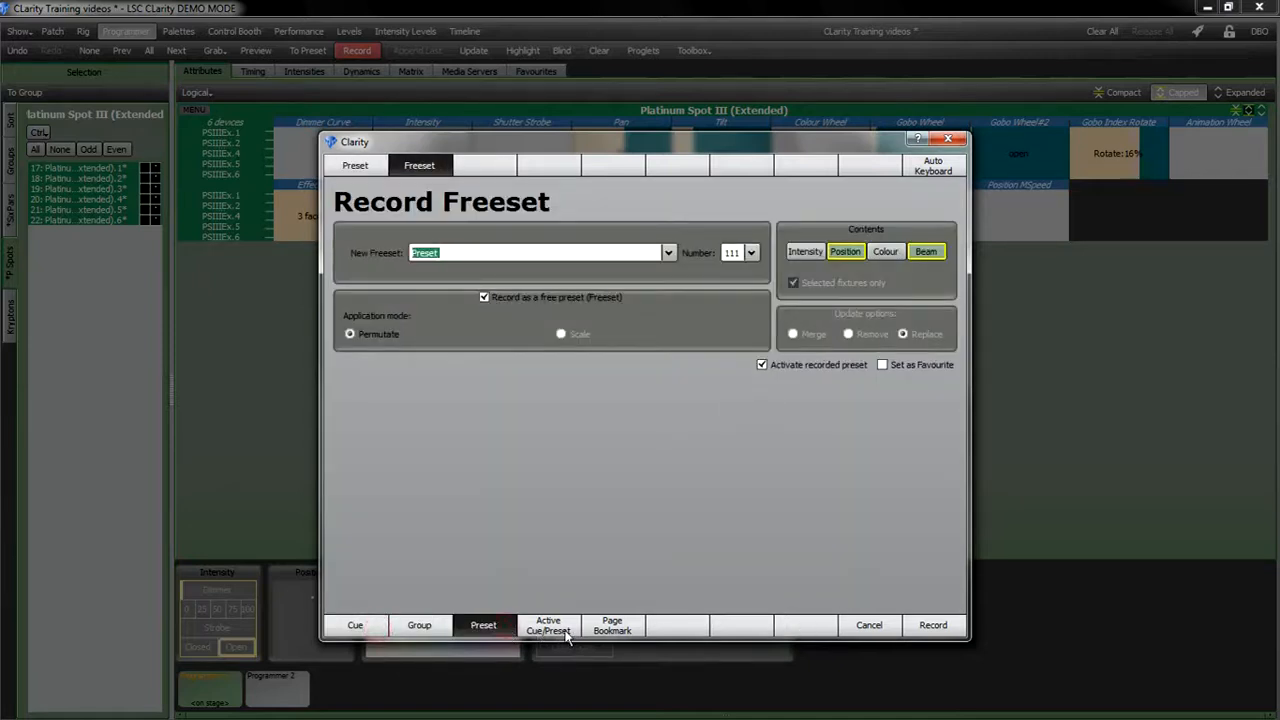
pyautogui.click(568, 636)
pyautogui.click(615, 630)
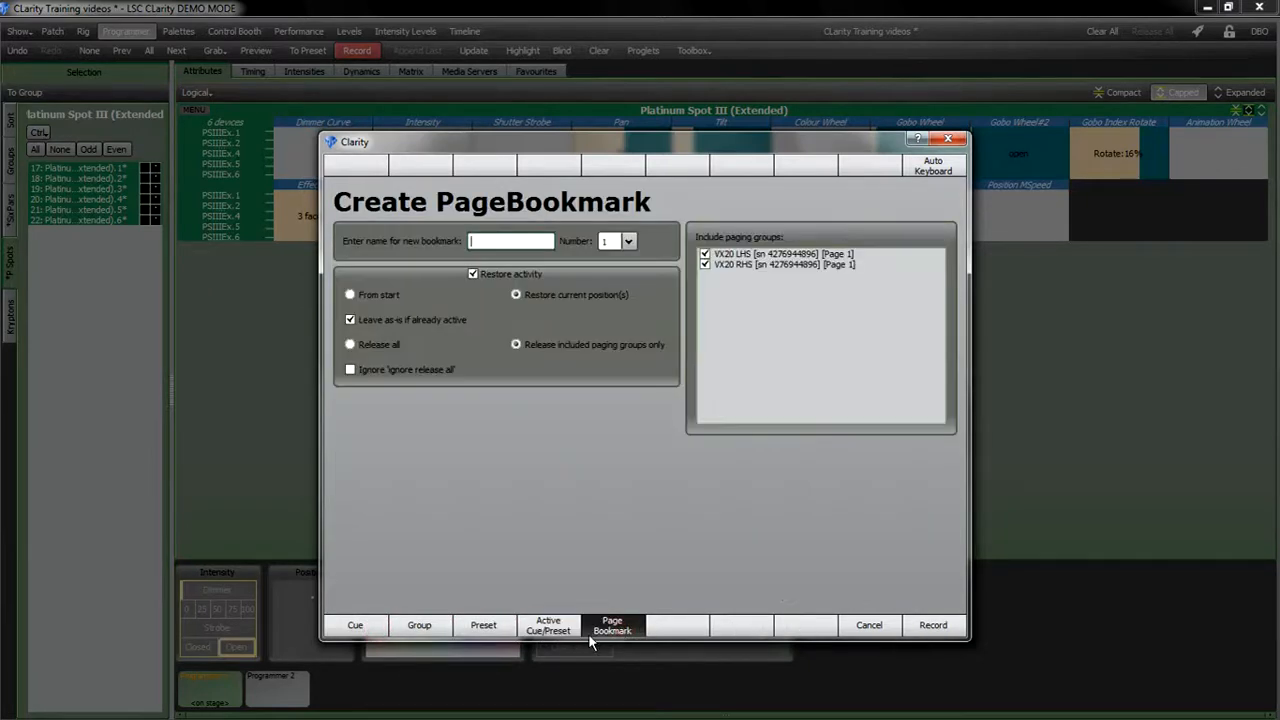
pyautogui.click(369, 623)
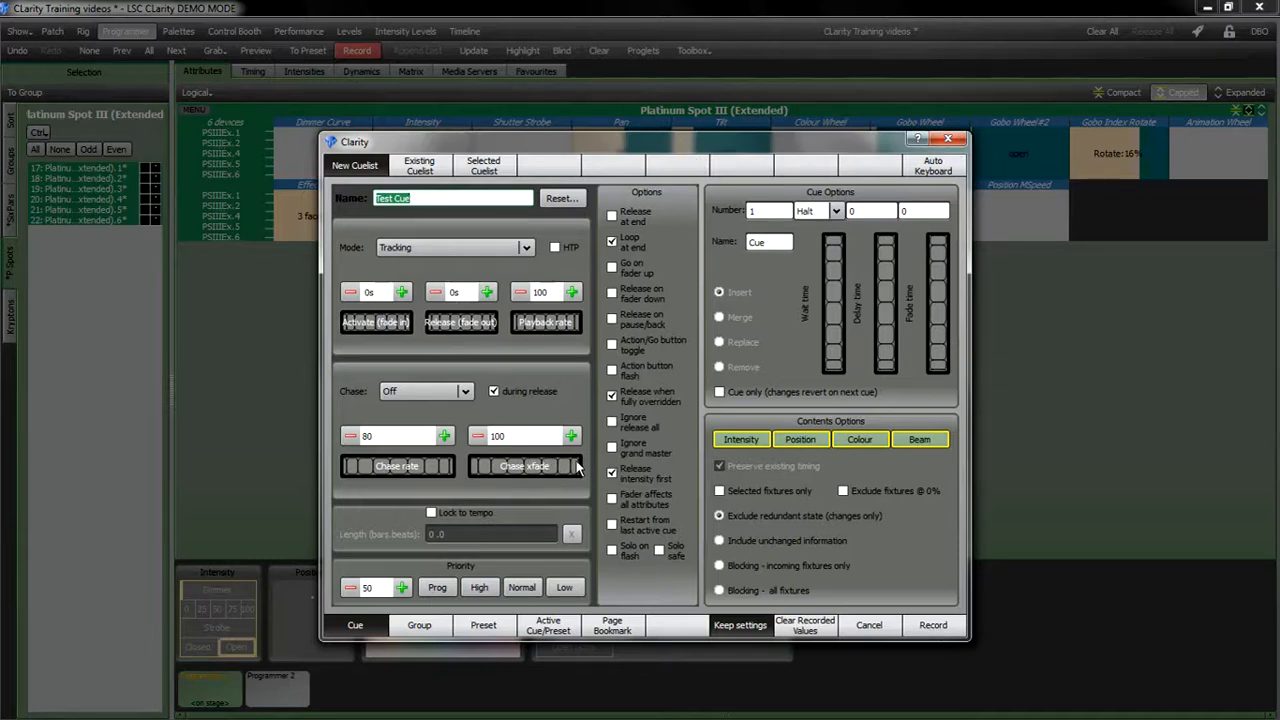
pyautogui.click(933, 627)
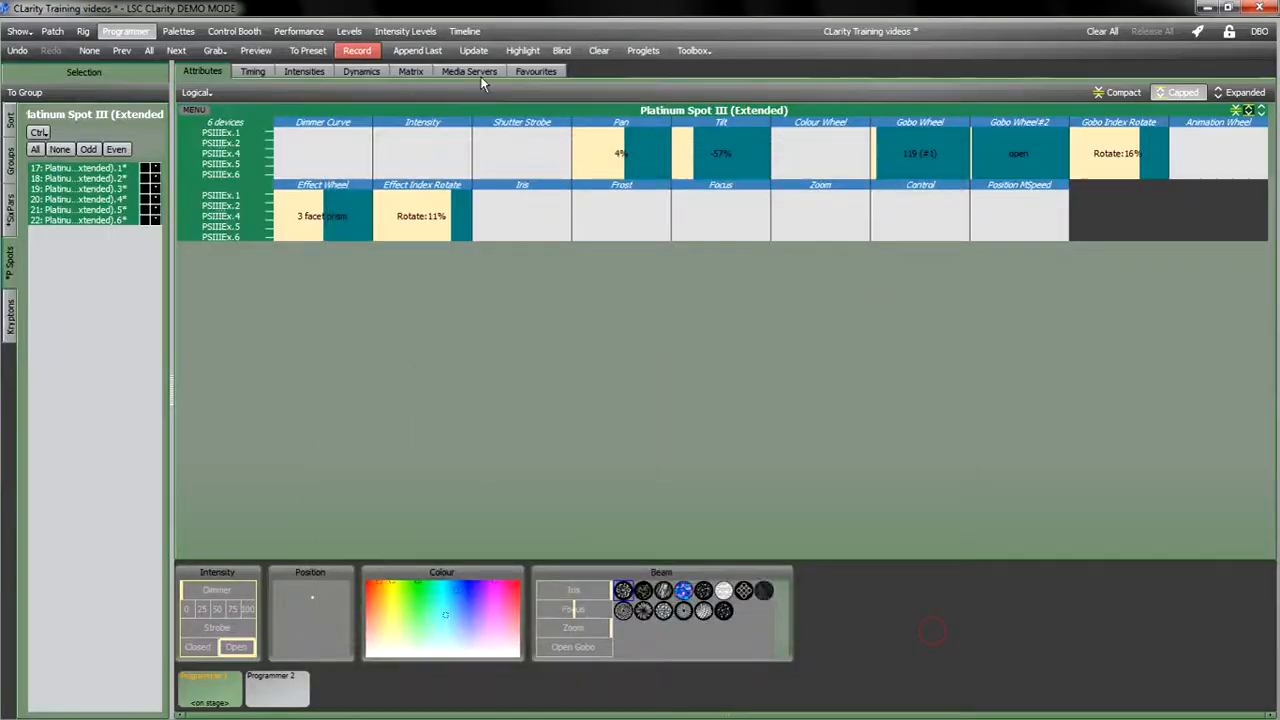
# Step: Open the Test Cue cuelist in the Control Booth to view its cue
pyautogui.click(234, 31)
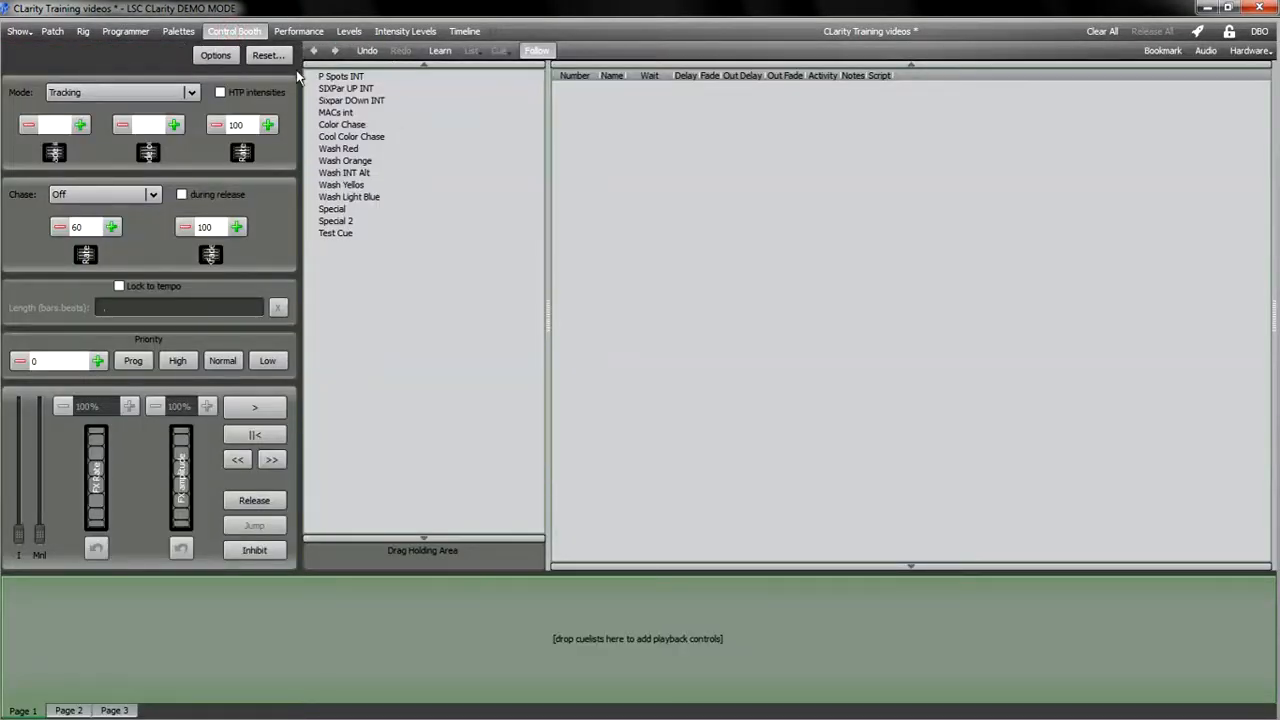
pyautogui.click(413, 65)
pyautogui.click(337, 232)
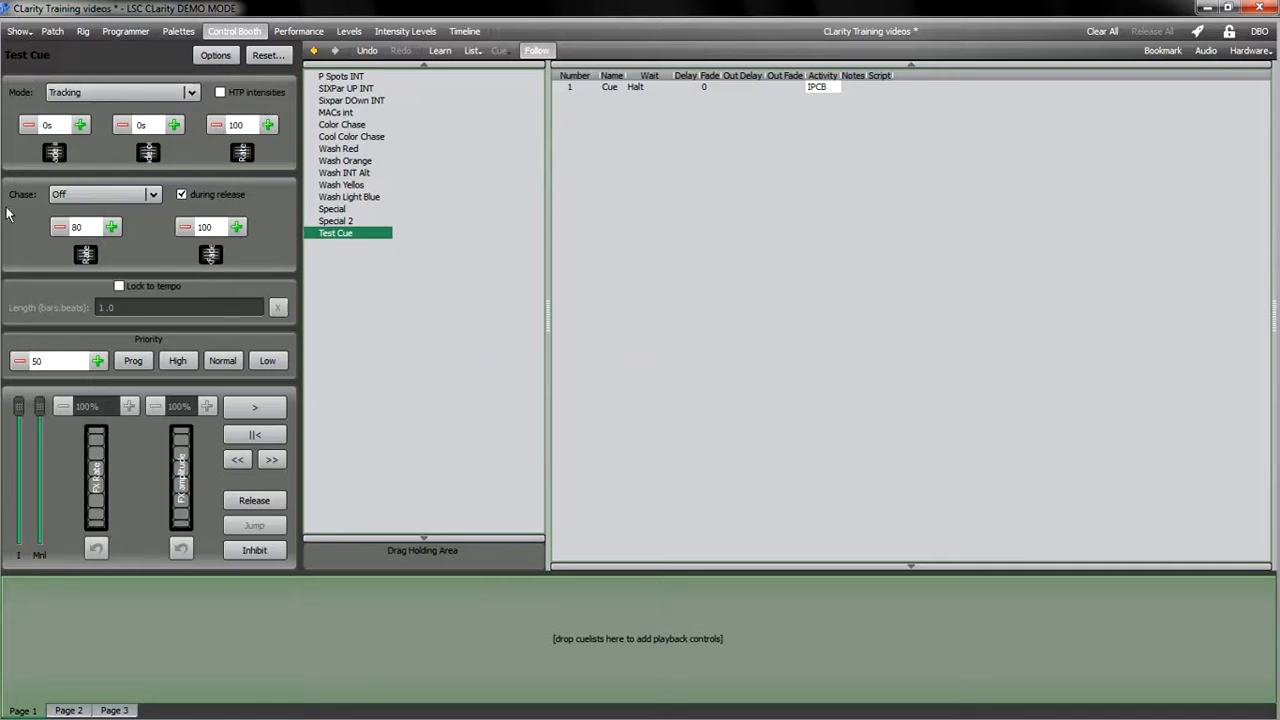
# Step: Play the Test Cue cuelist's first cue, then release the cuelist
pyautogui.click(143, 92)
pyautogui.click(143, 92)
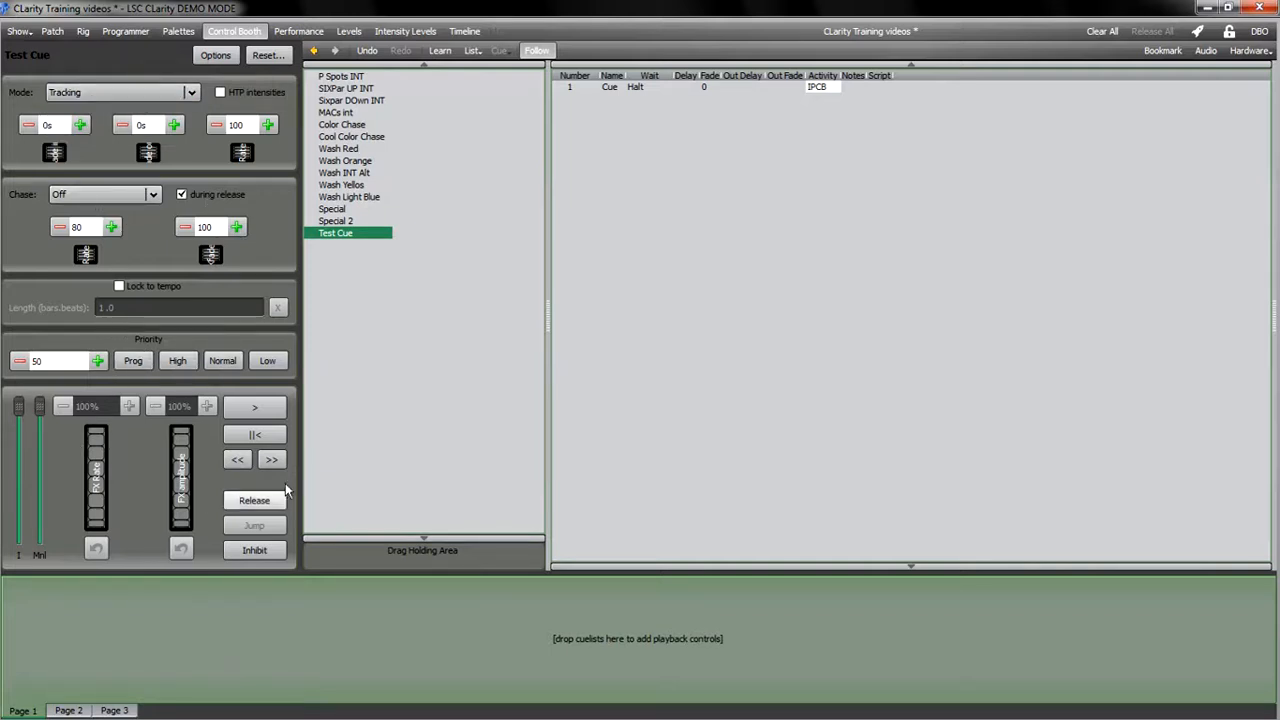
pyautogui.click(266, 412)
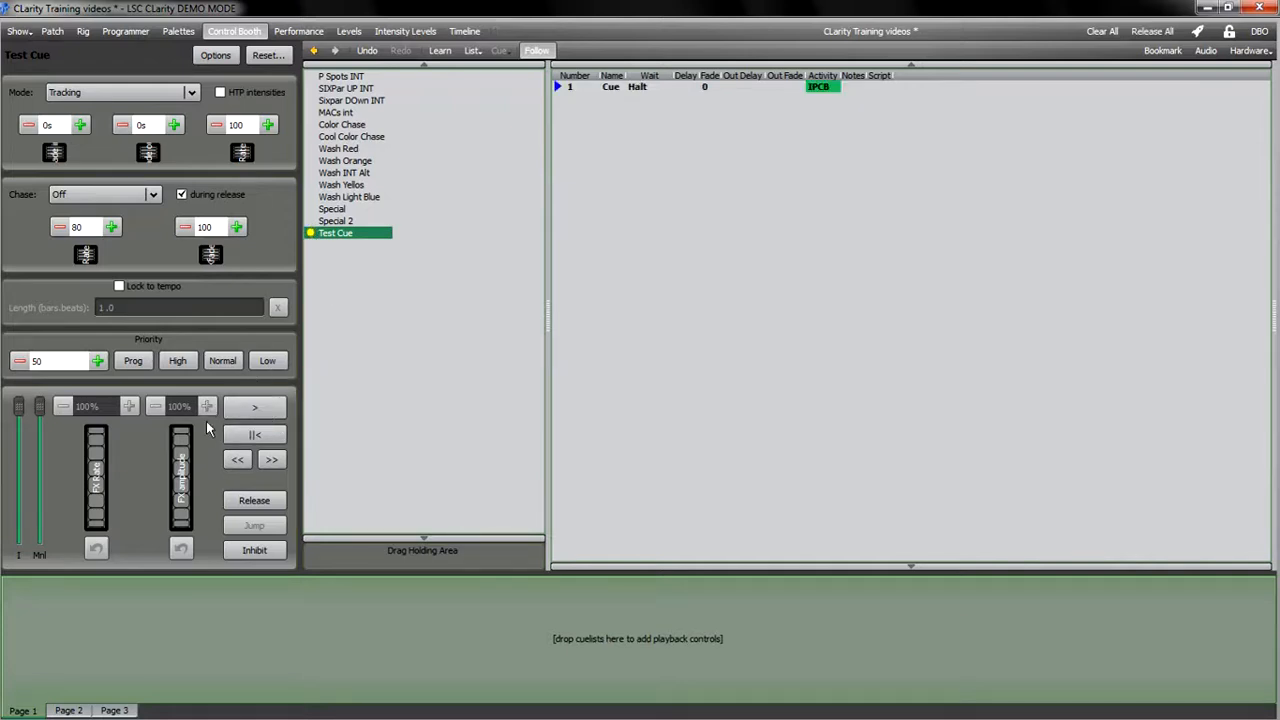
pyautogui.click(256, 503)
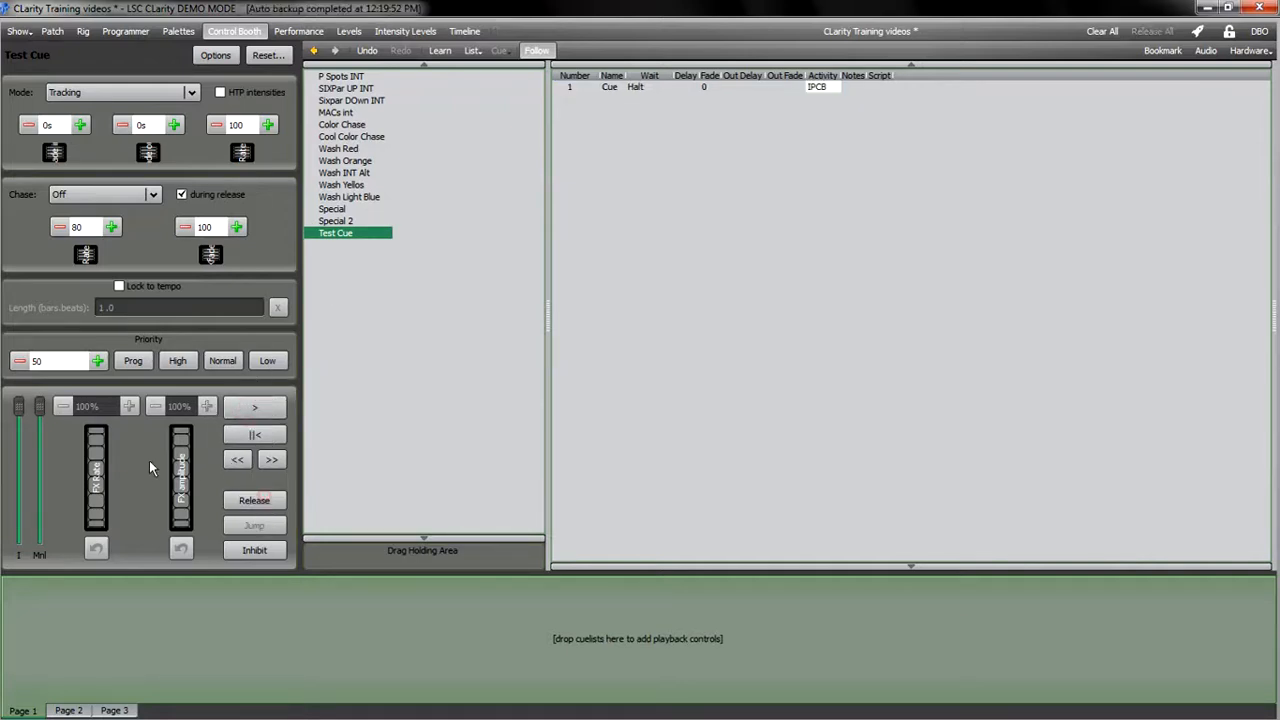
# Step: Browse the cues of other cuelists such as Wash INT Alt and Wash Yellos, then return to the Programmer window
pyautogui.click(358, 138)
pyautogui.click(343, 172)
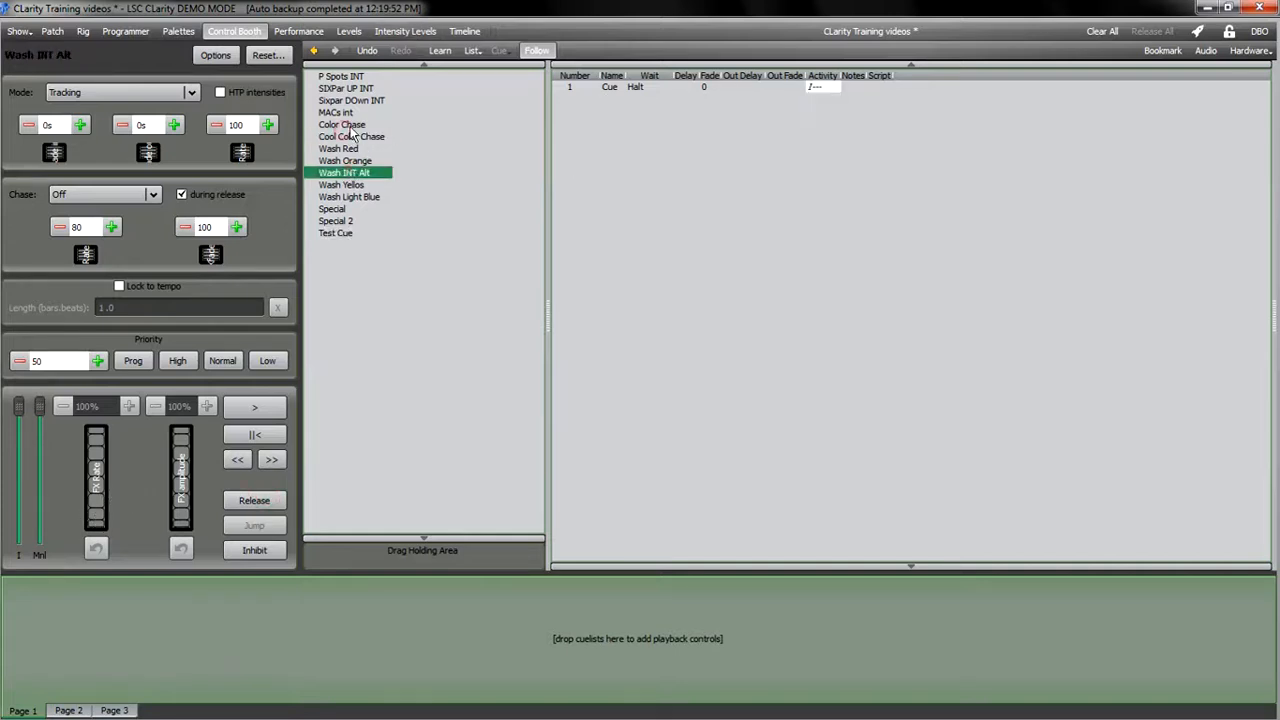
pyautogui.click(338, 148)
pyautogui.click(341, 185)
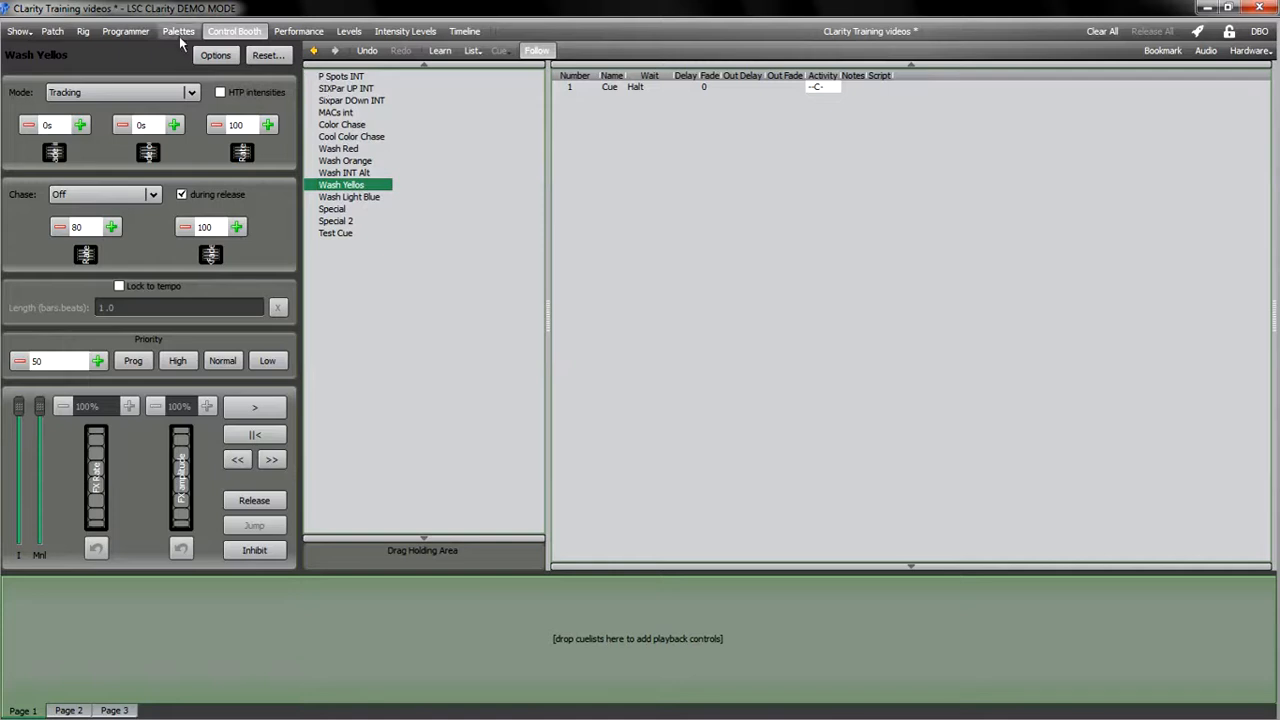
pyautogui.click(127, 32)
pyautogui.click(130, 32)
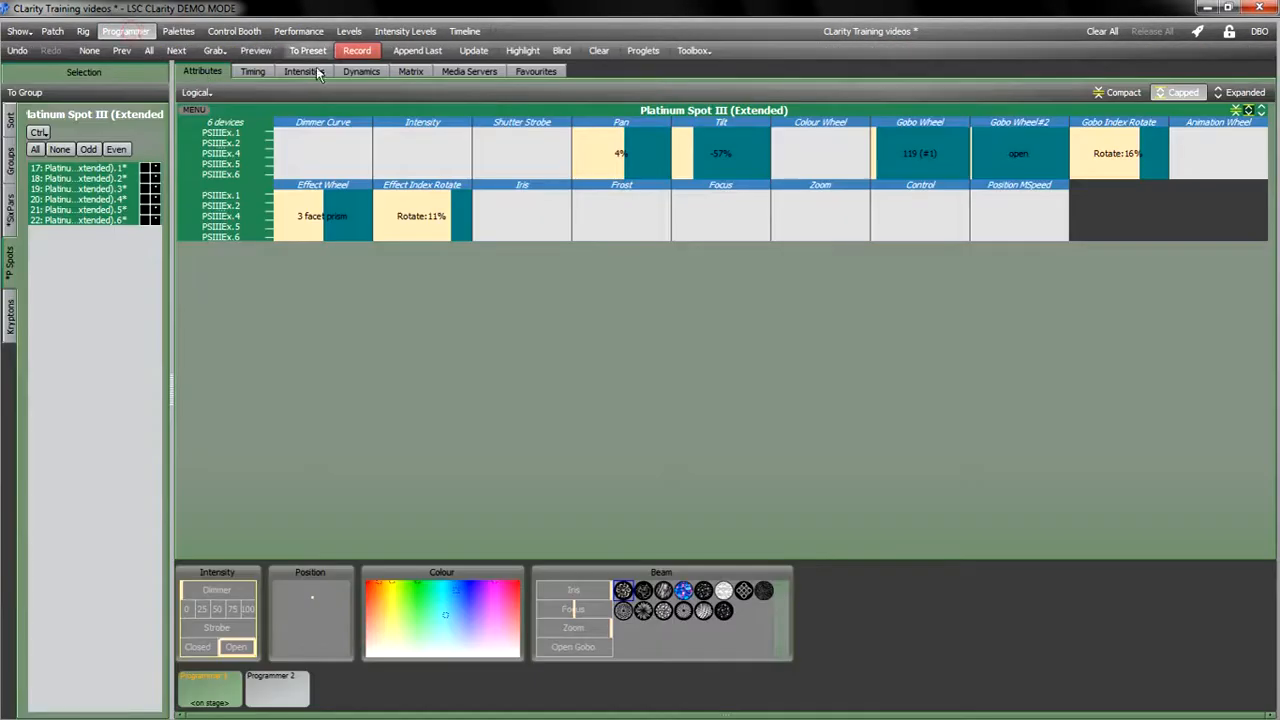